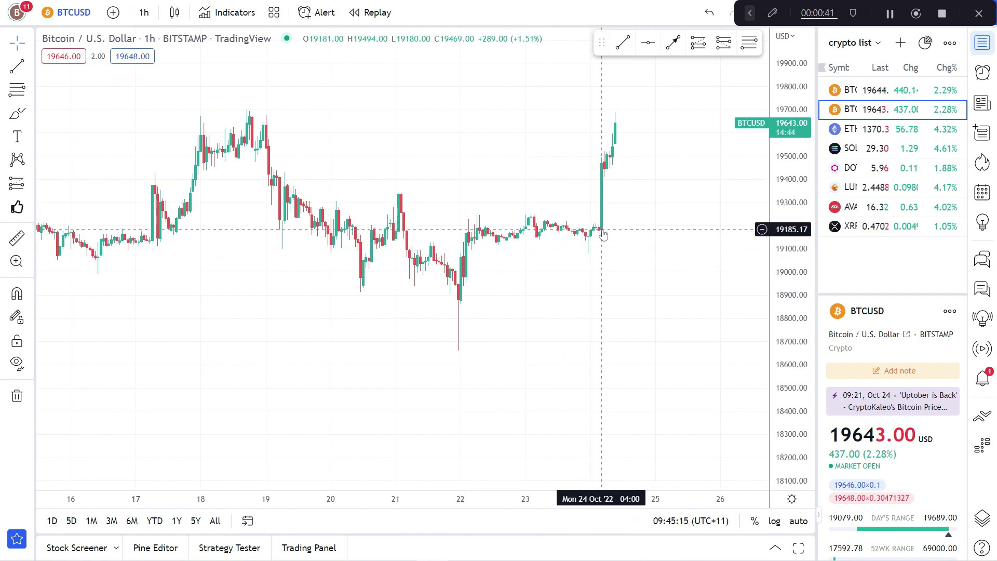
- Stretch and compress the price axis and pan the hourly BTCUSD chart to frame the recent rally
left_click_drag(778, 341, 688, 107)
left_click_drag(469, 205, 460, 348)
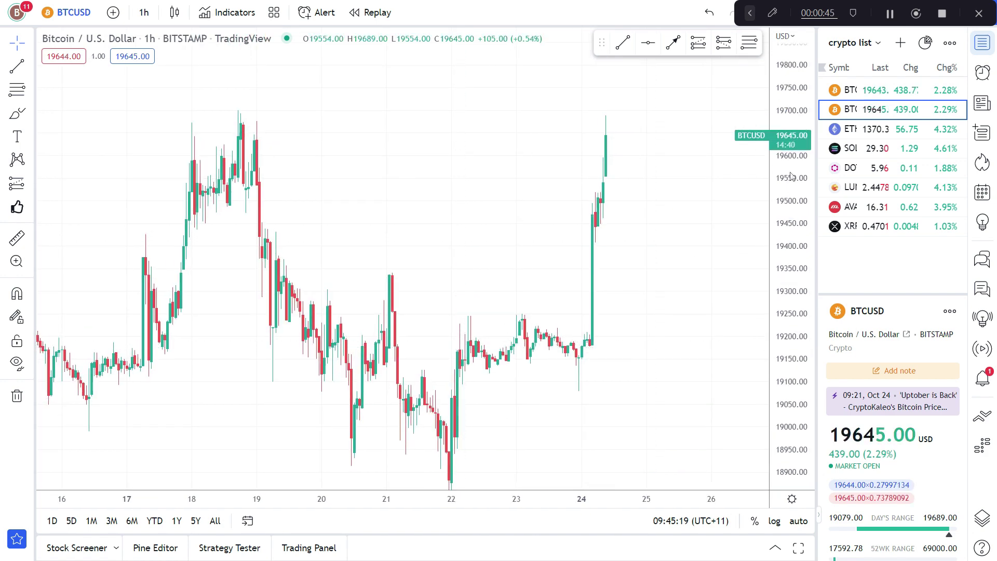
left_click_drag(792, 178, 780, 281)
scroll(604, 233, "down", 6)
scroll(604, 234, "up", 5)
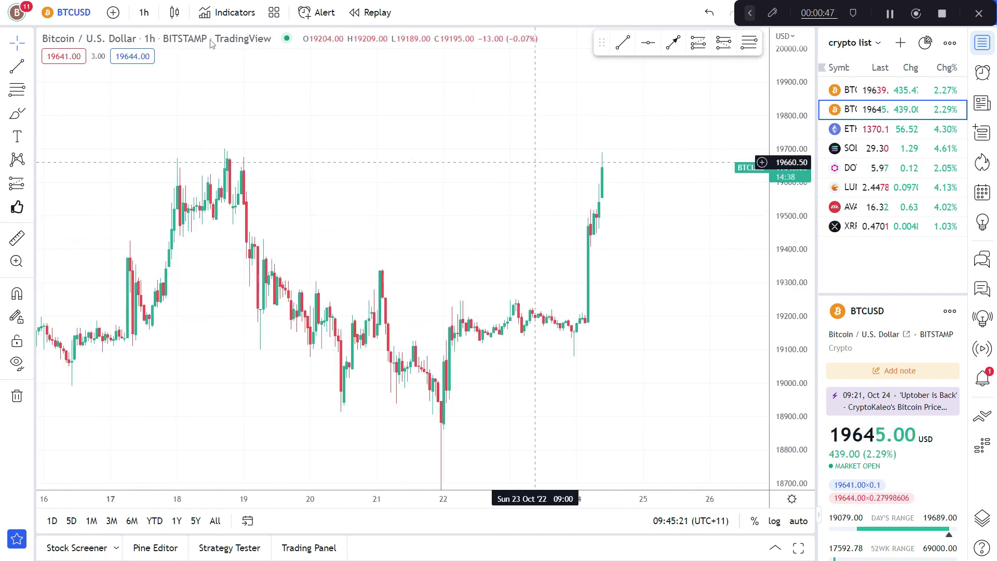
- Add the Pivot Points Standard and Moving Average Exponential indicators from the library, then close it
left_click(227, 8)
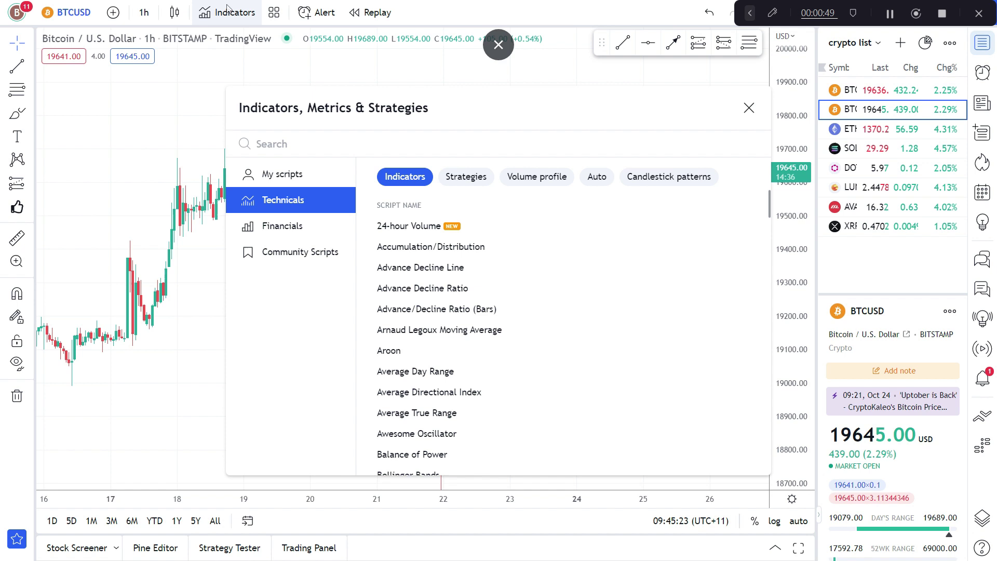
type("PIVOT")
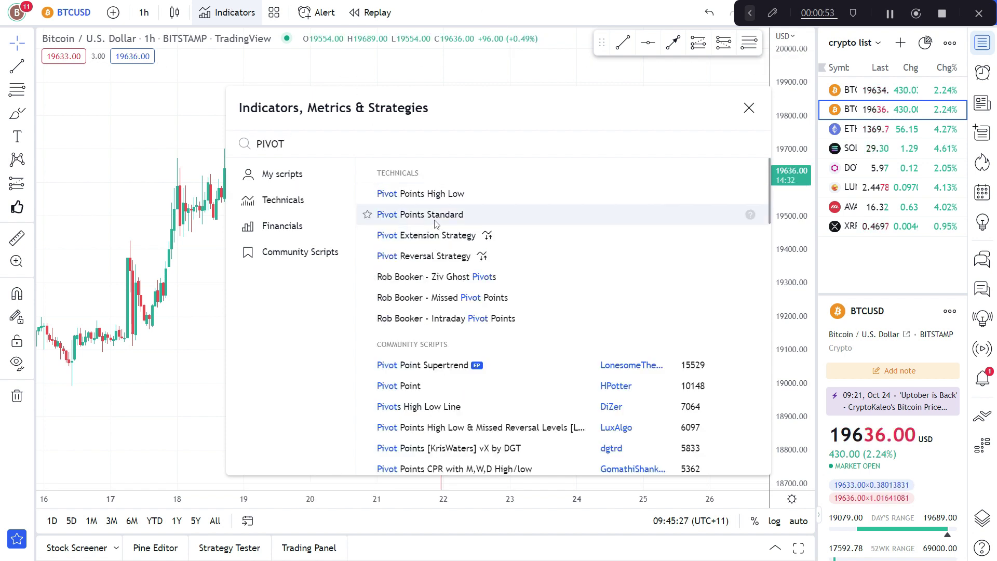
double_click(435, 224)
key("BackSpace")
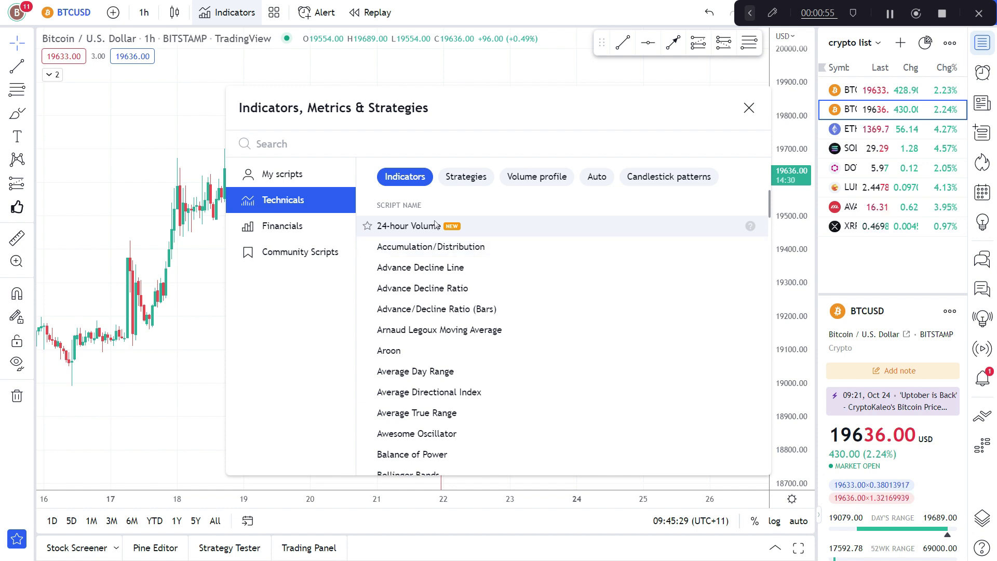
type("EMA")
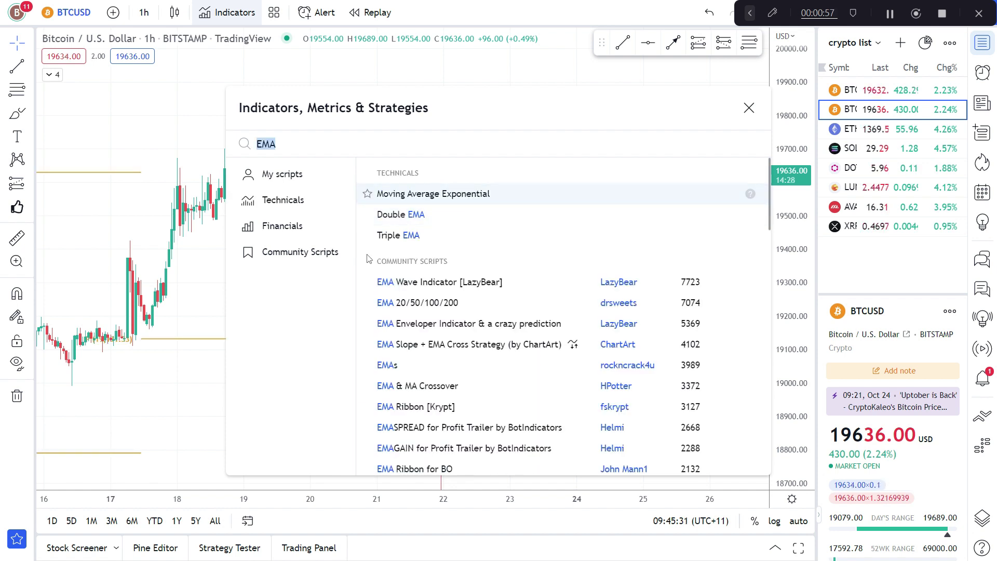
left_click(749, 108)
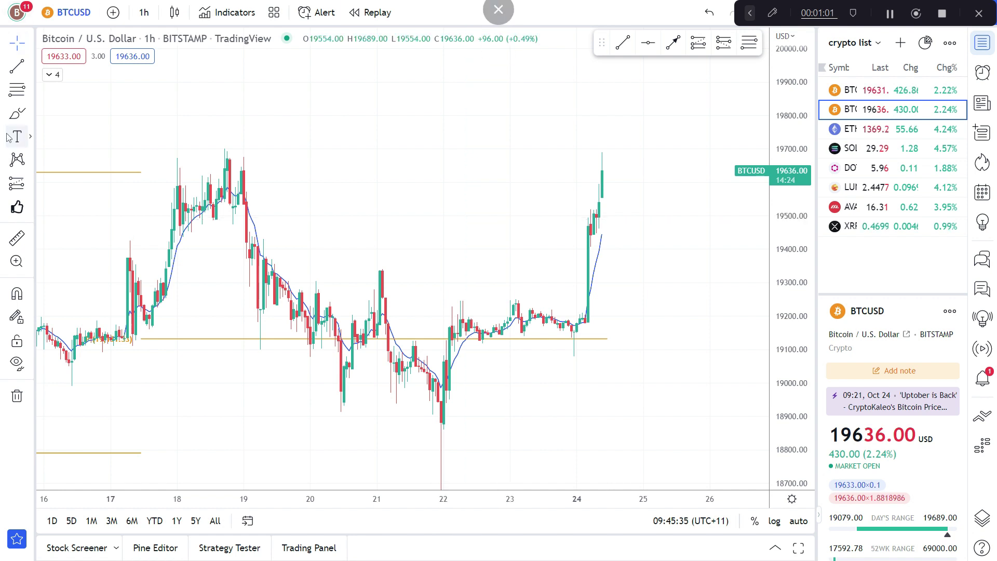
- Draw an arrow from below the recent candles up to the R1 pivot at 20,079.67
left_click(32, 69)
left_click(74, 91)
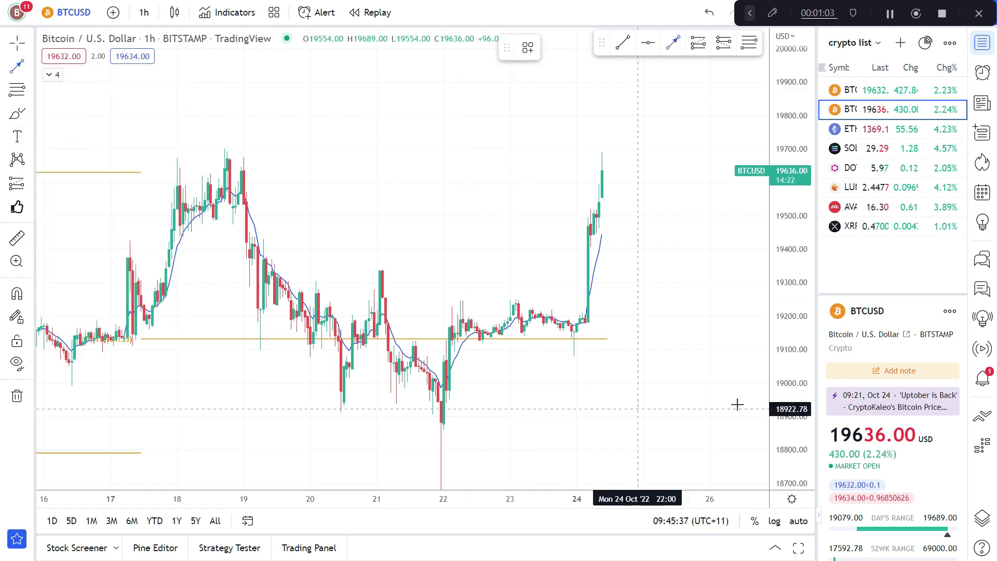
left_click(704, 397)
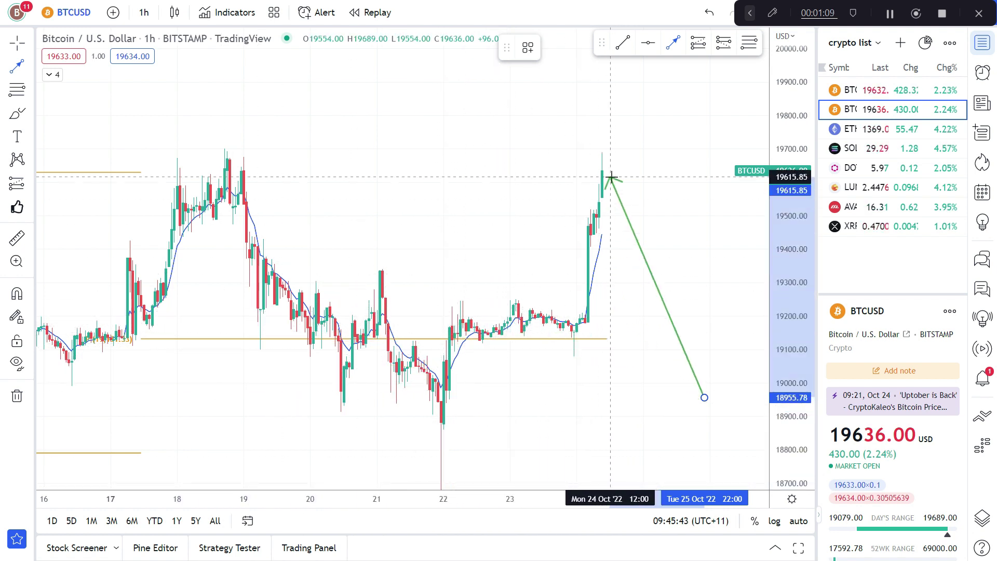
left_click(474, 186)
left_click_drag(658, 159, 423, 244)
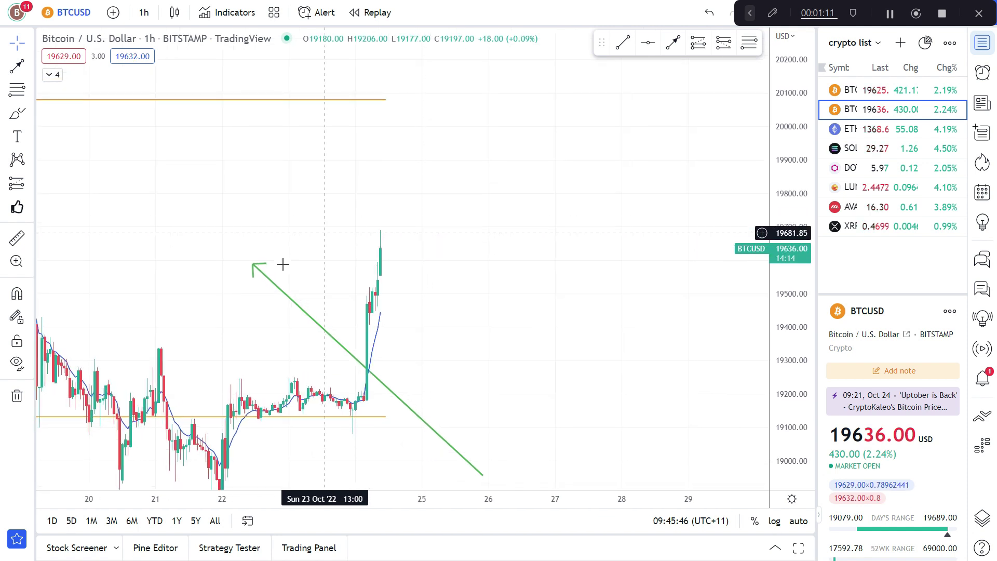
left_click_drag(253, 264, 382, 102)
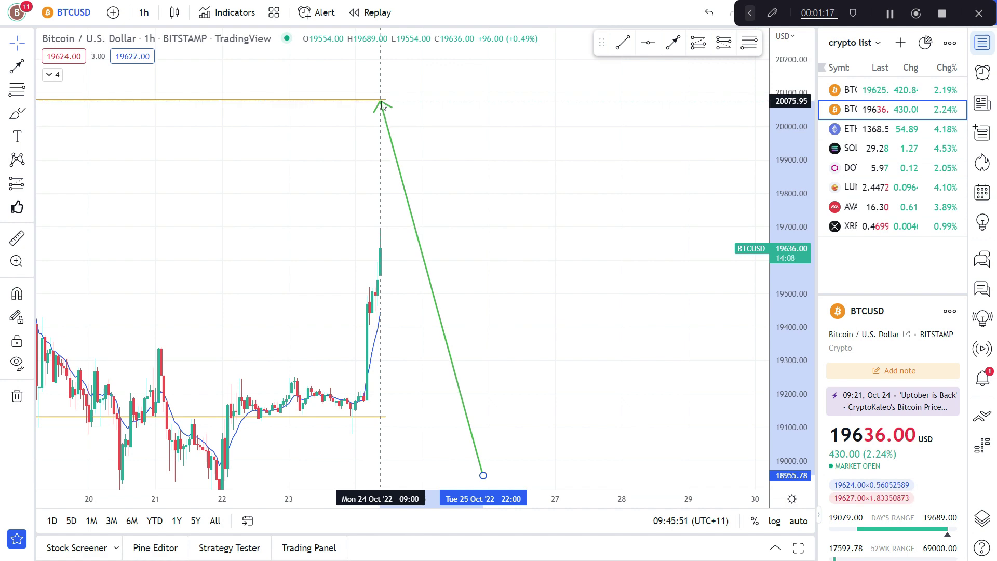
left_click_drag(382, 104, 380, 102)
- Zoom out to show several weeks of pivot levels and delete the arrow
scroll(467, 203, "down", 5)
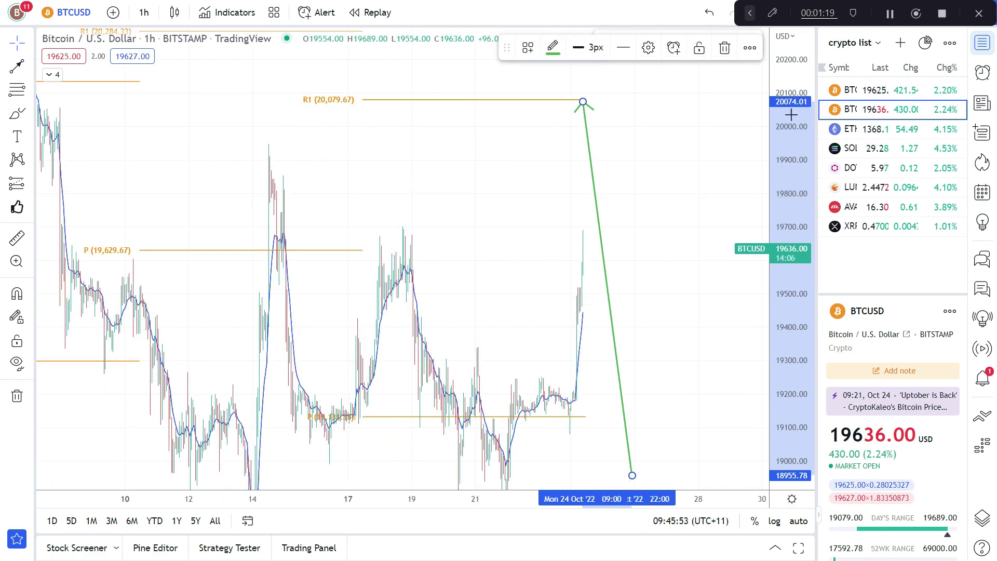
scroll(705, 399, "down", 3)
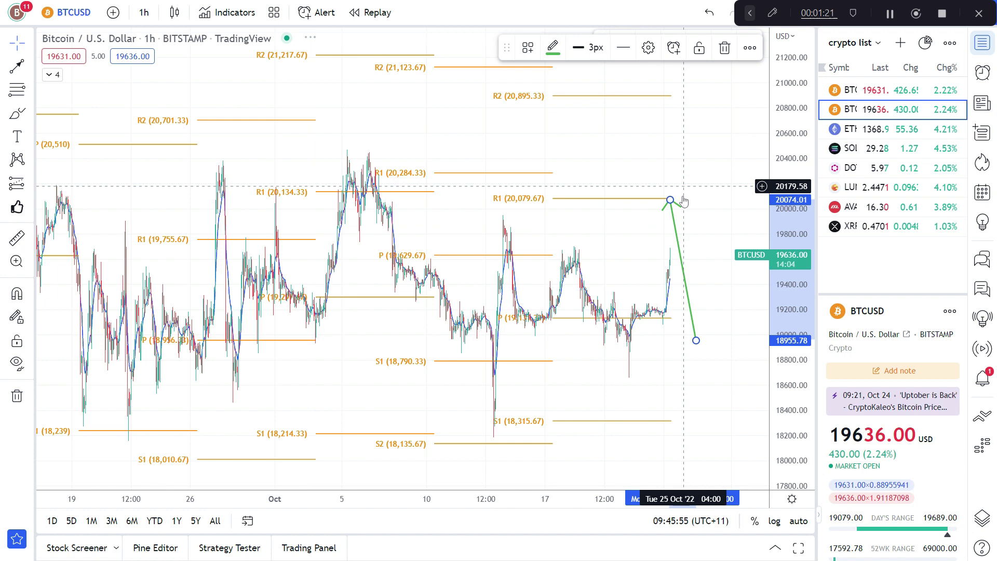
key("Delete")
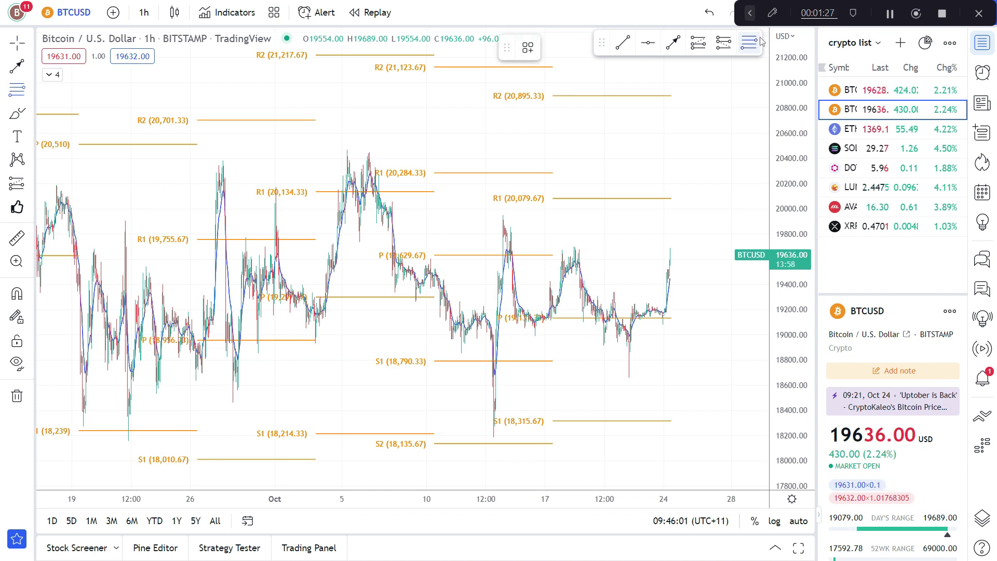
- Draw a Fibonacci retracement from the 19,947.75 swing high to the 18,664.99 swing low
left_click(511, 215)
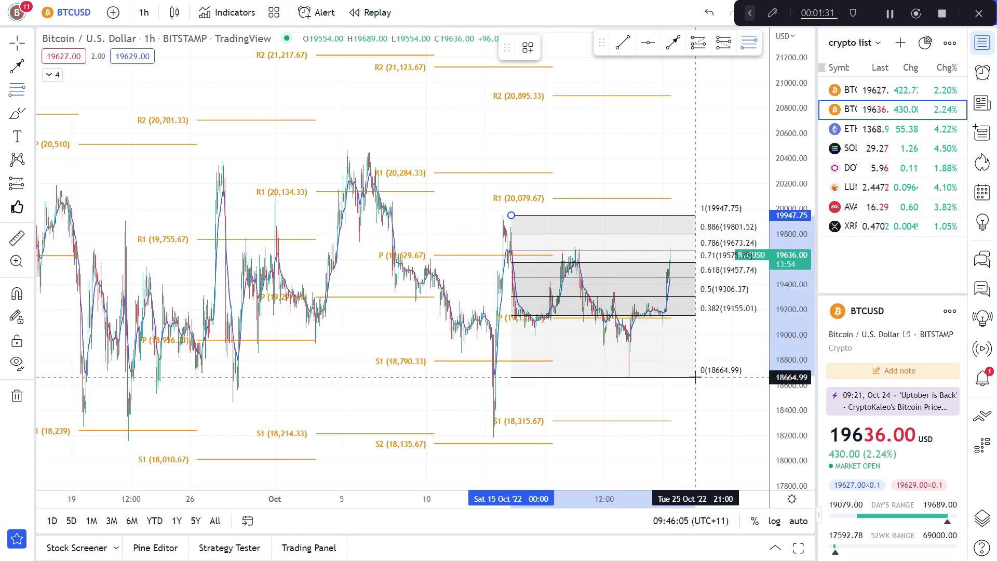
left_click(696, 377)
scroll(675, 364, "up", 5)
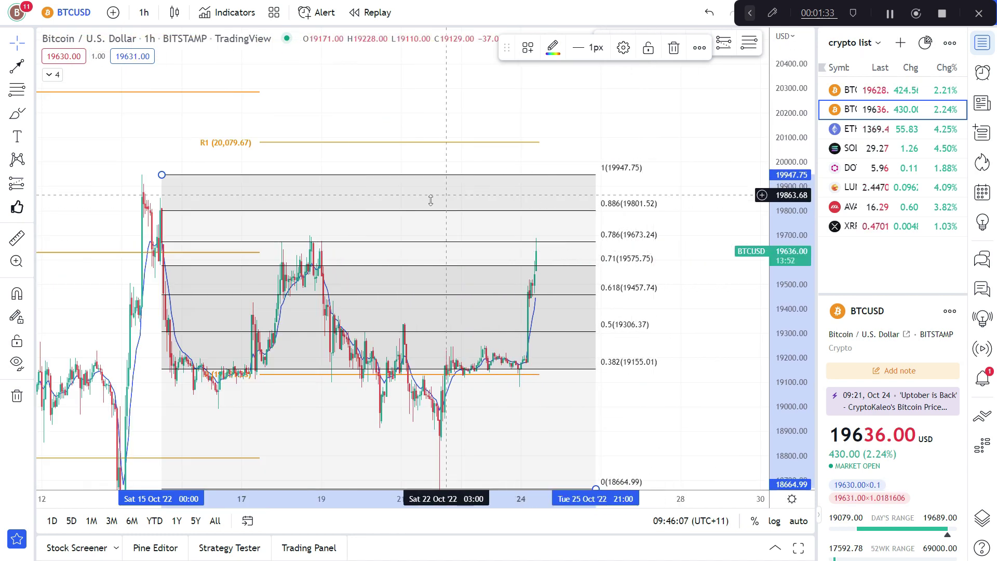
scroll(431, 201, "up", 3)
left_click_drag(776, 370, 748, 227)
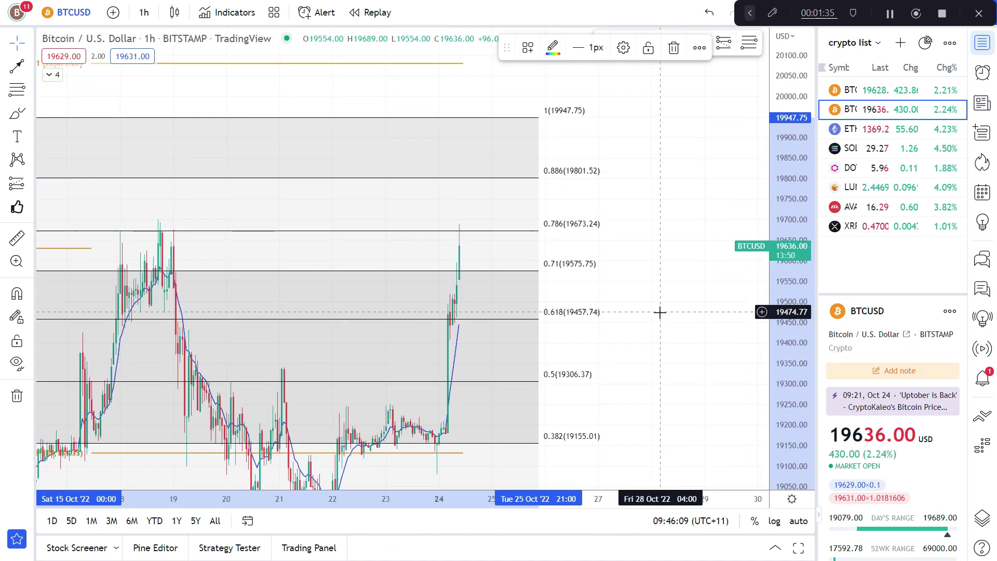
left_click_drag(681, 281, 783, 332)
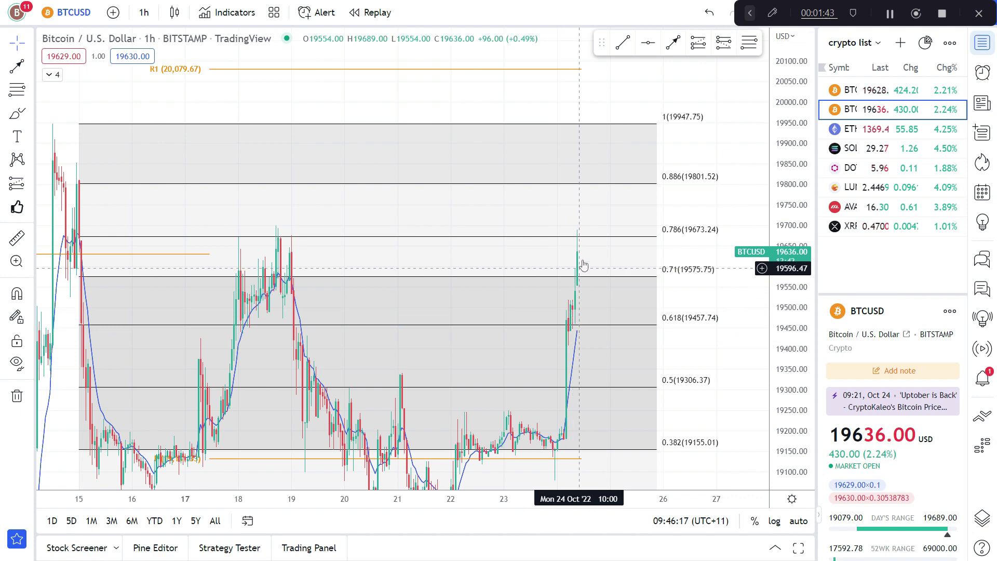
- Pan and rescale the chart to inspect the retracement levels against earlier October candles
left_click_drag(265, 104, 210, 93)
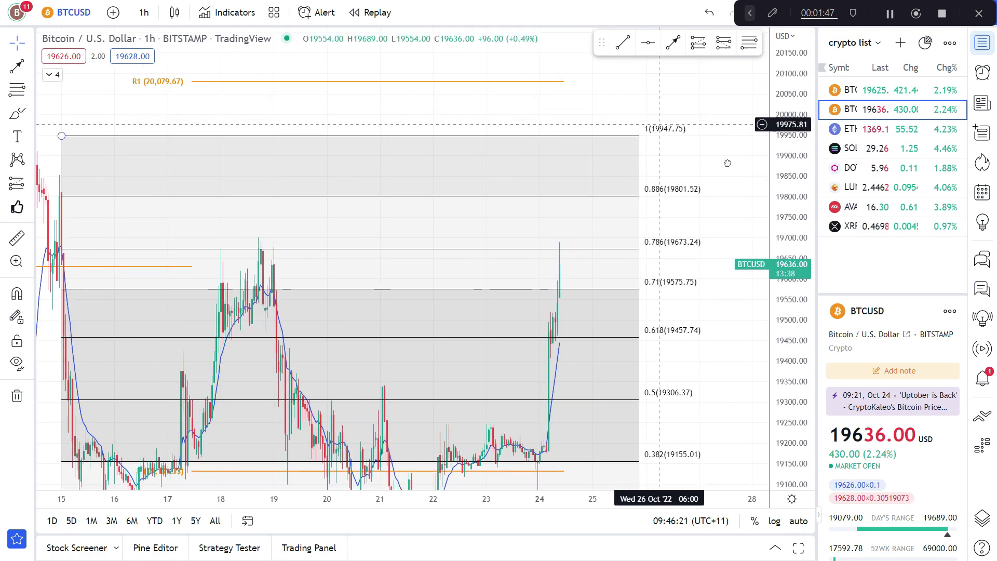
left_click_drag(787, 135, 783, 265)
scroll(635, 247, "down", 6)
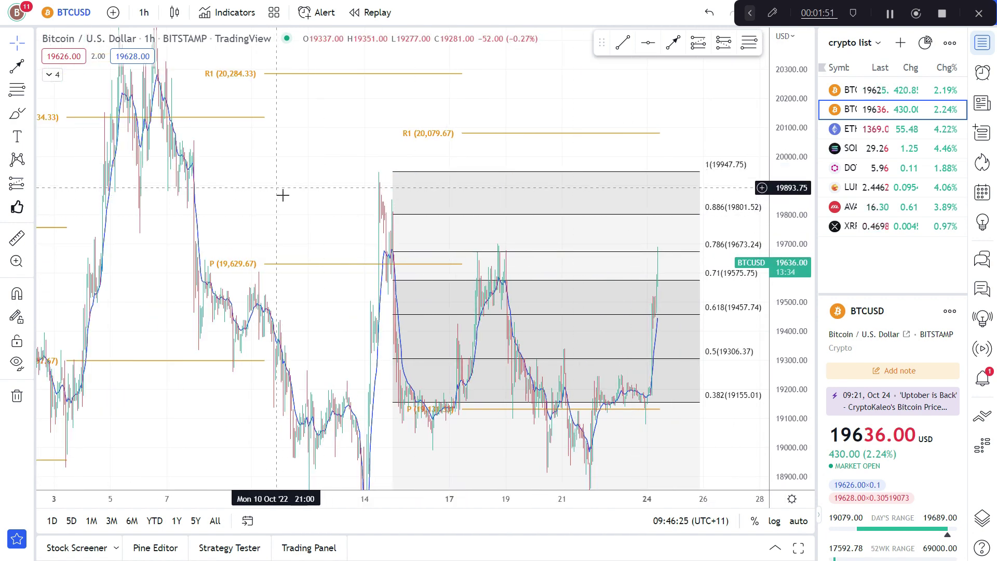
left_click_drag(270, 180, 208, 105)
left_click_drag(789, 206, 787, 289)
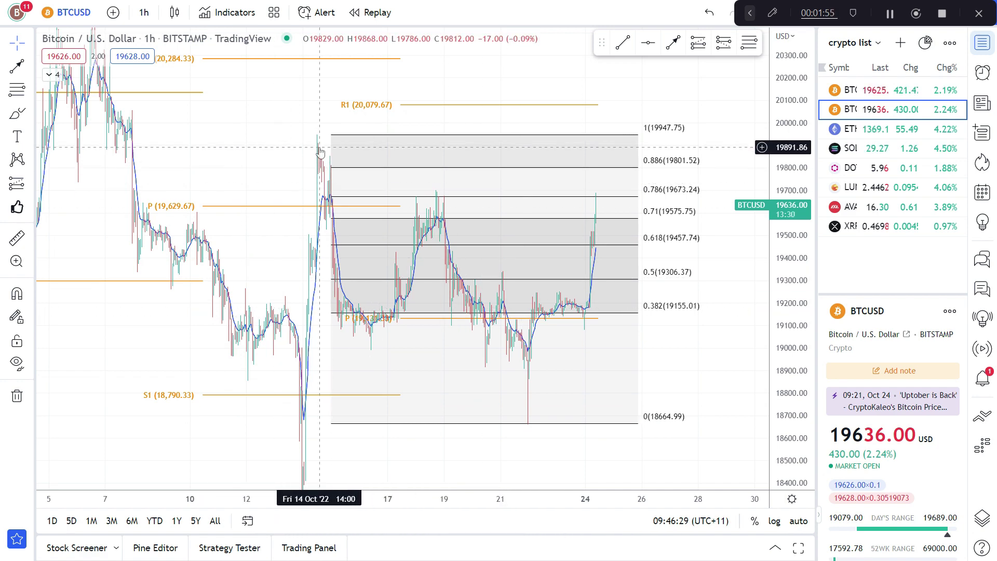
left_click_drag(318, 156, 251, 383)
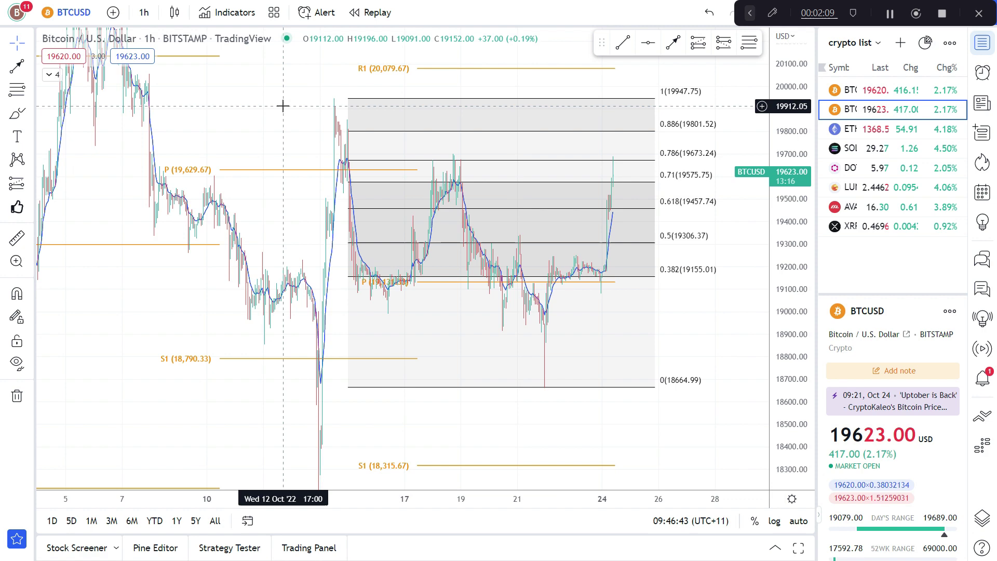
left_click_drag(283, 104, 316, 268)
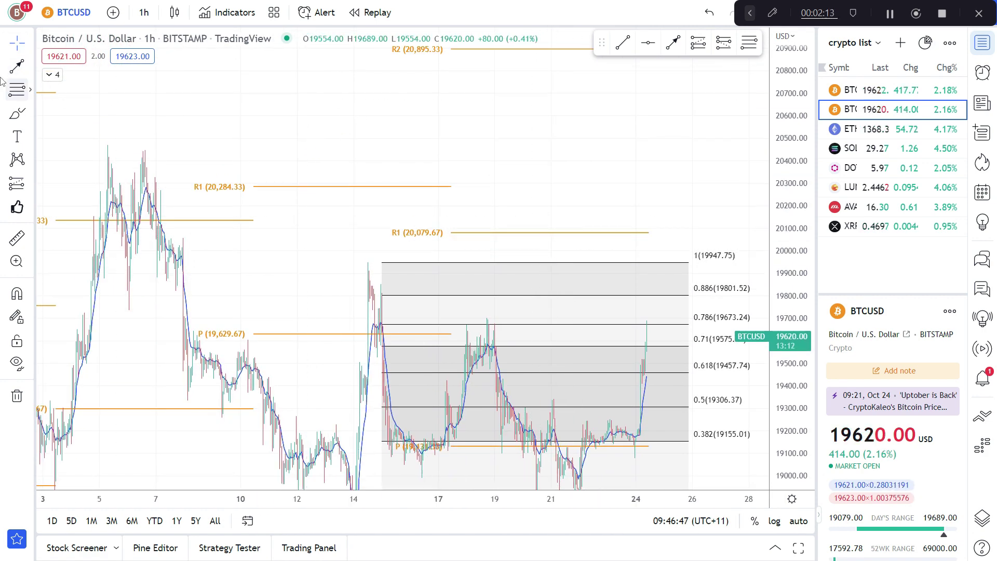
- Draw a rectangle over the R1 pivot and tighten it to a 20,050–20,120 supply zone
left_click(31, 114)
left_click(67, 167)
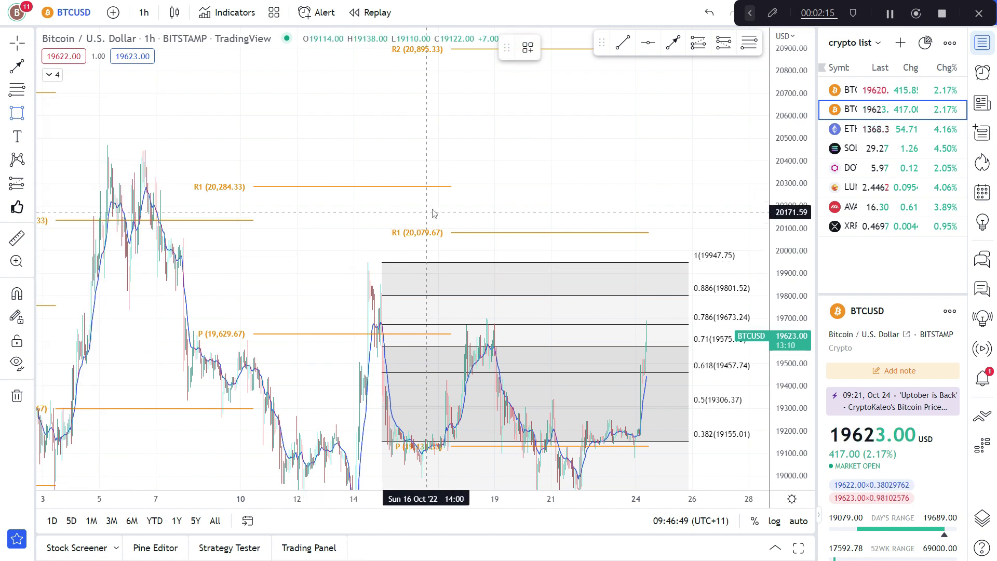
mouse_move(432, 209)
left_mouse_down()
mouse_move(719, 253)
mouse_move(738, 240)
left_mouse_up()
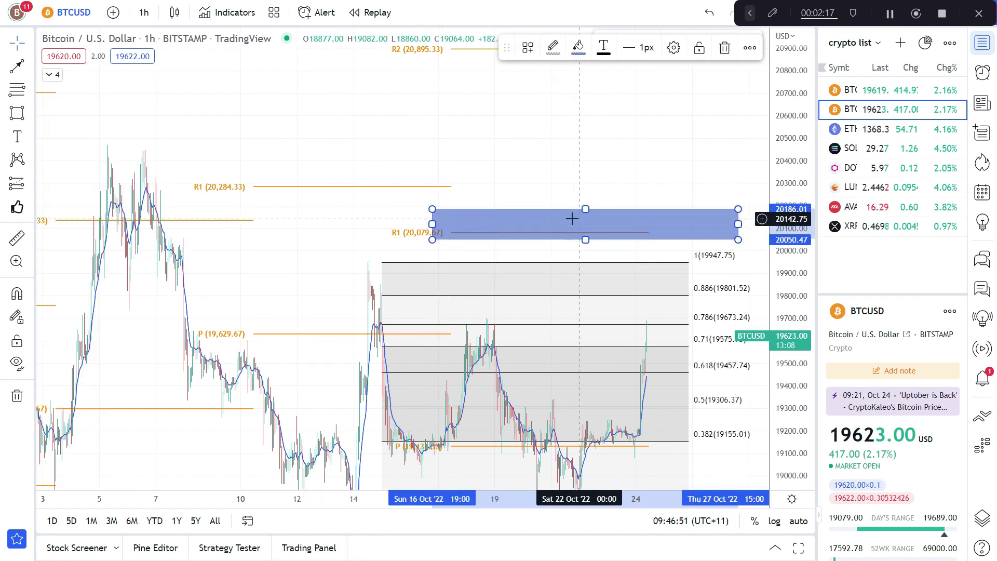
left_click_drag(586, 209, 585, 223)
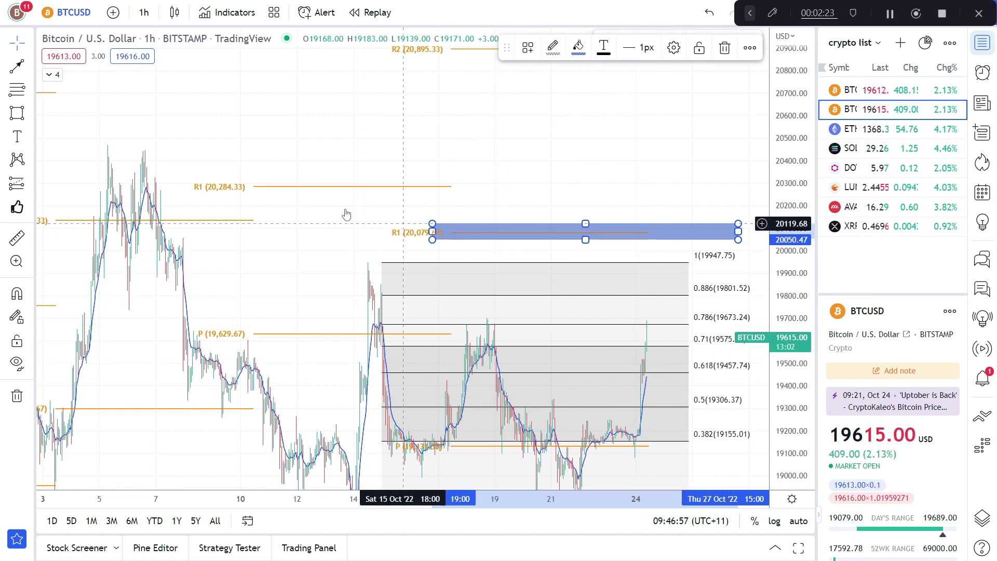
left_click_drag(318, 209, 486, 256)
scroll(495, 226, "down", 3)
scroll(496, 224, "up", 2)
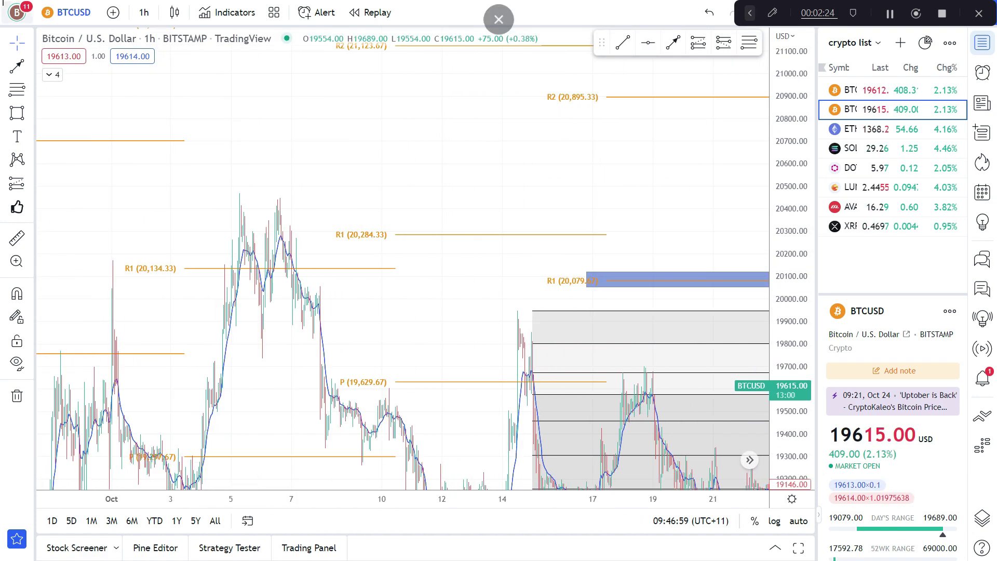
- Switch the chart to 4-hour candles and bring the recent bars into view
left_click(145, 14)
left_click(181, 404)
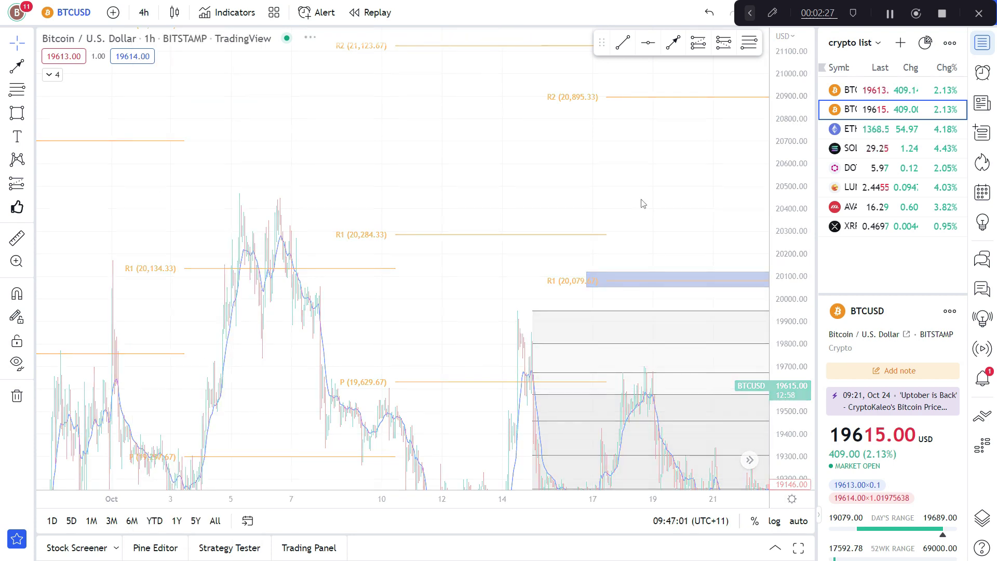
left_click_drag(773, 328, 772, 355)
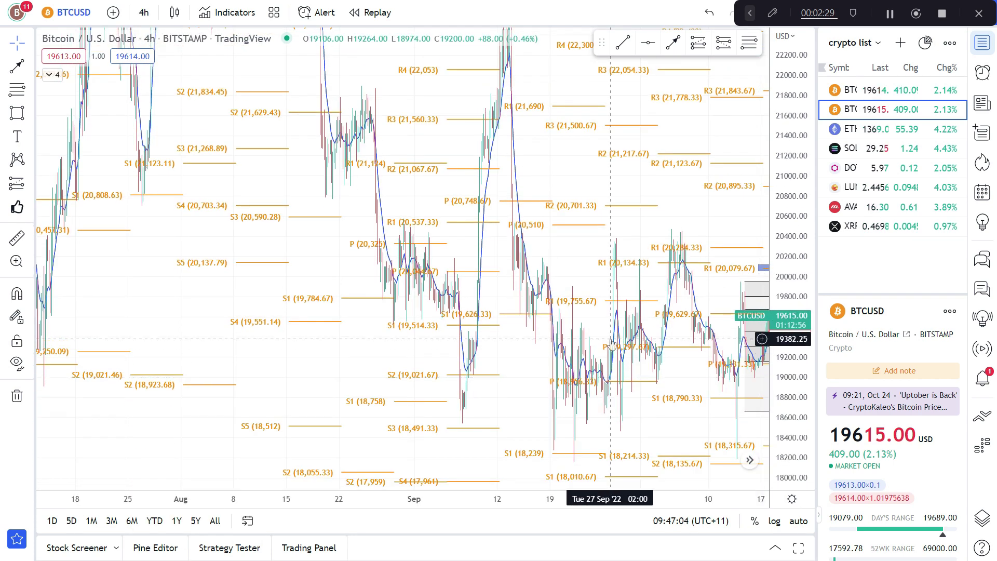
left_click_drag(607, 328, 325, 303)
scroll(350, 290, "up", 4)
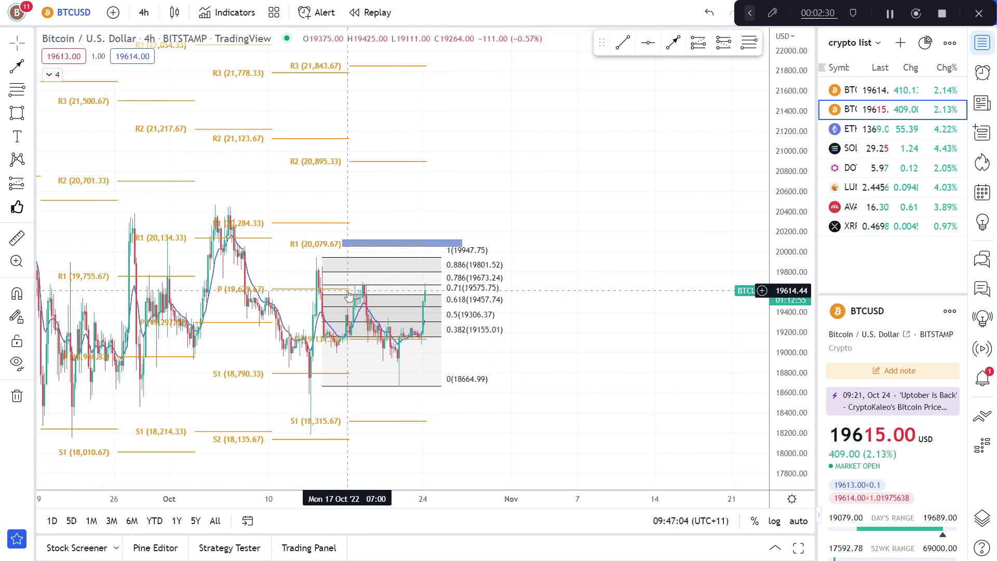
- Delete the Fibonacci retracement from the chart
left_click(374, 278)
key("Delete")
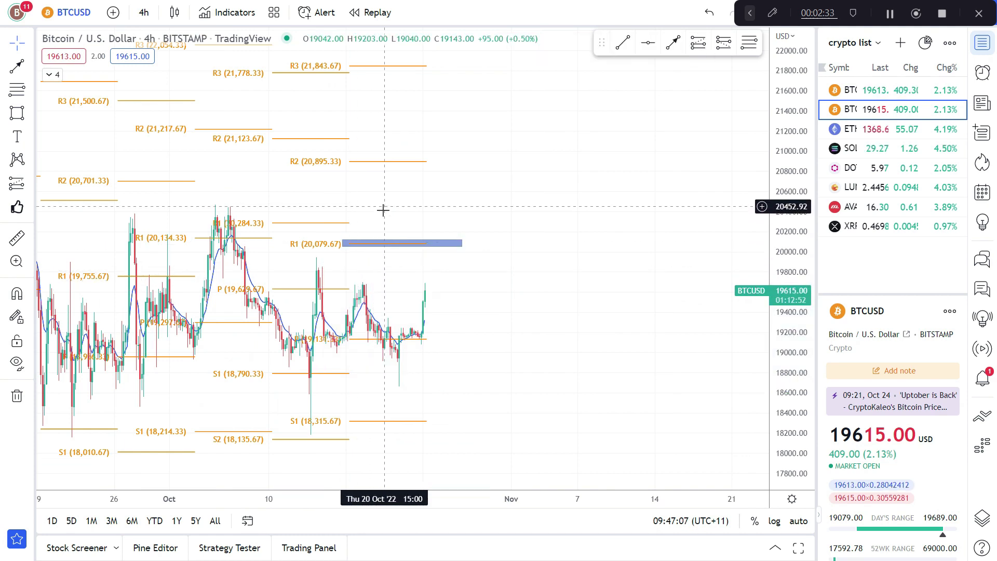
left_click_drag(334, 277, 477, 303)
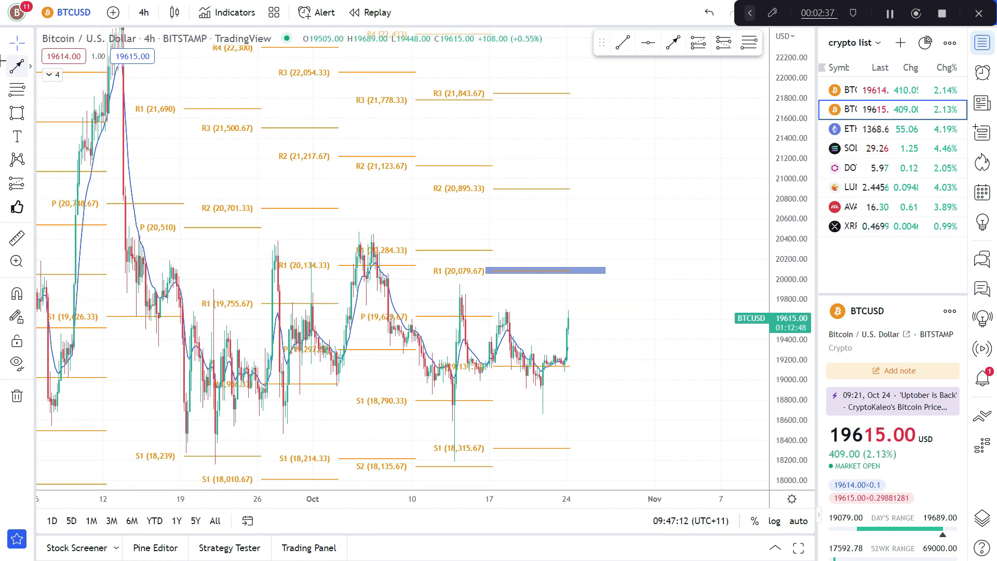
- Draw a horizontal trend line at 20,381.97 across the September–October range top
left_click(31, 66)
left_click(68, 67)
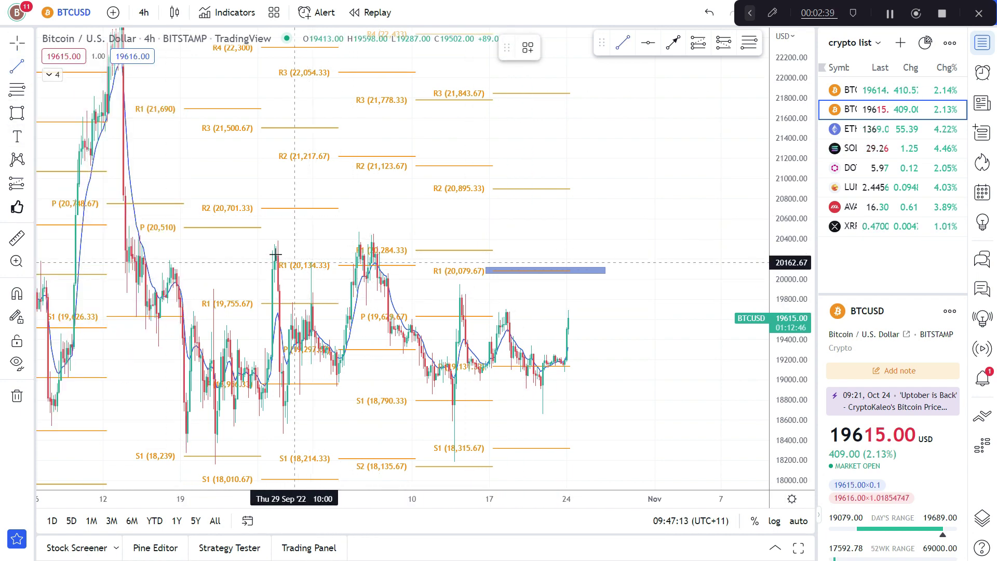
mouse_move(272, 240)
left_mouse_down()
mouse_move(422, 229)
mouse_move(638, 240)
left_mouse_up()
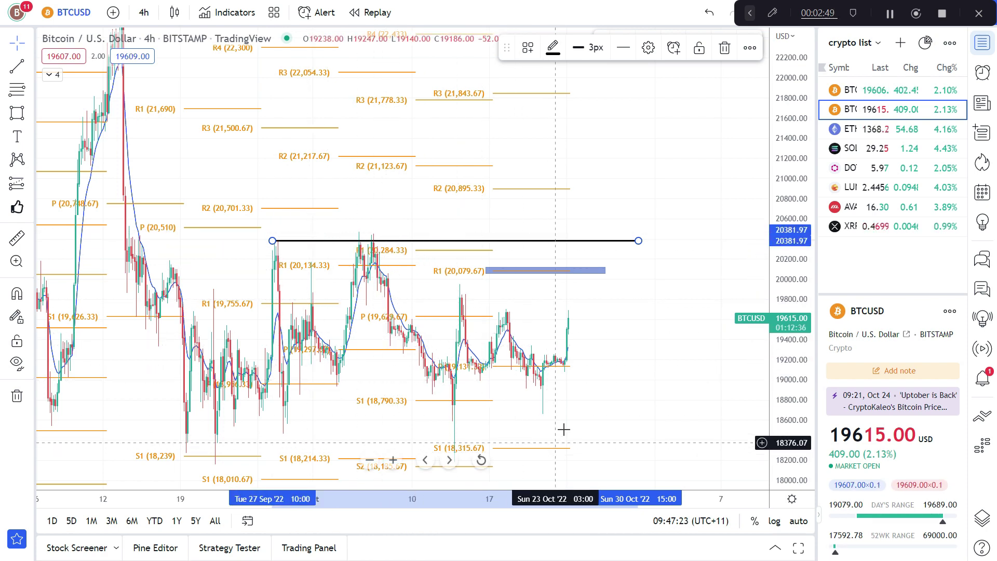
left_click_drag(563, 429, 513, 314)
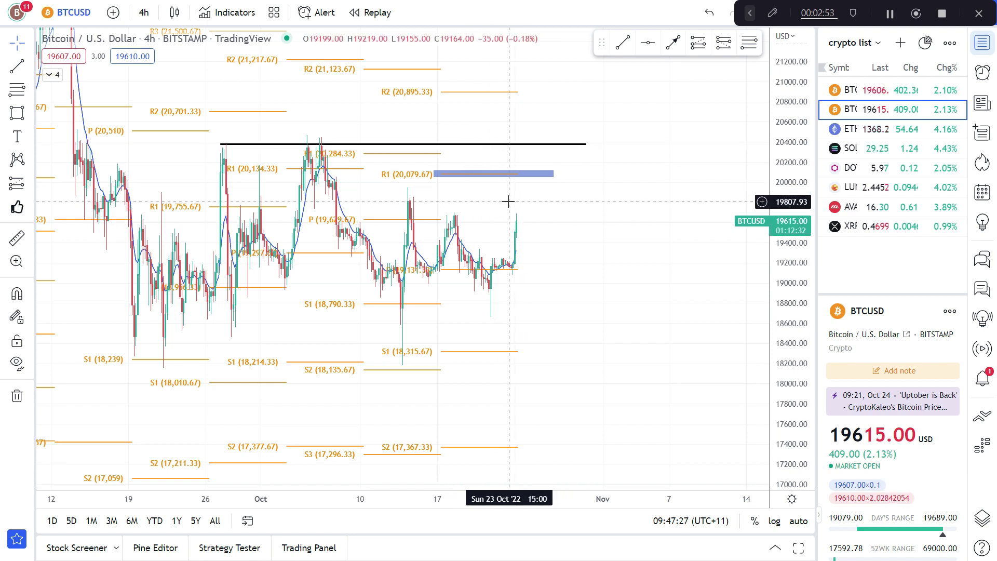
left_click(523, 178)
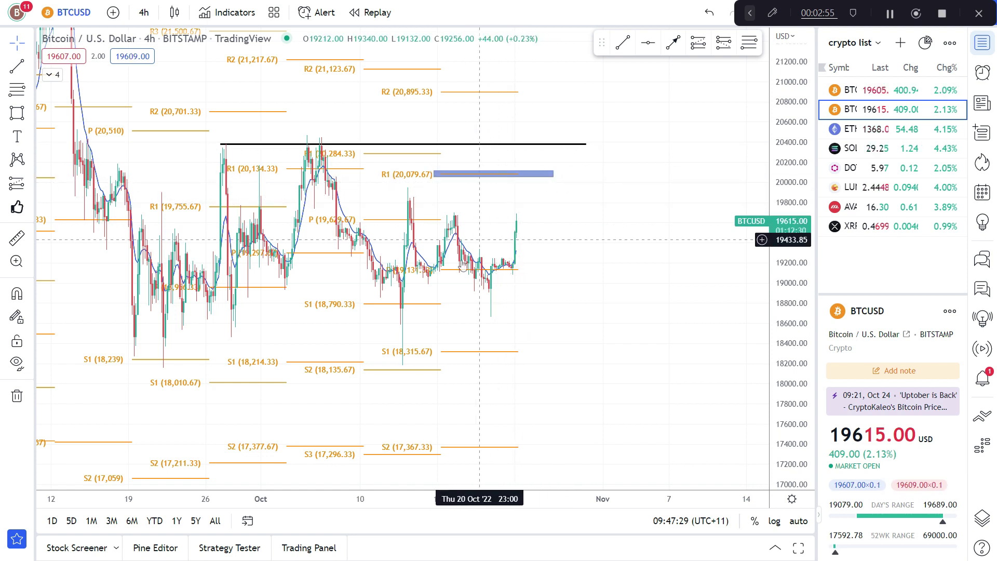
- Draw a horizontal range-bottom line near 18,453 and extend the top line further left
left_click(16, 67)
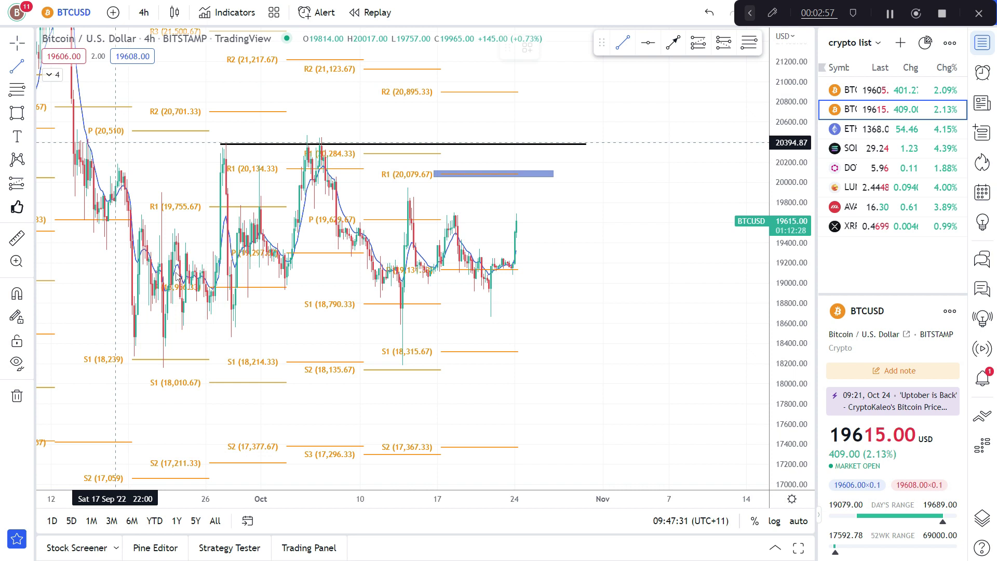
left_click(121, 338)
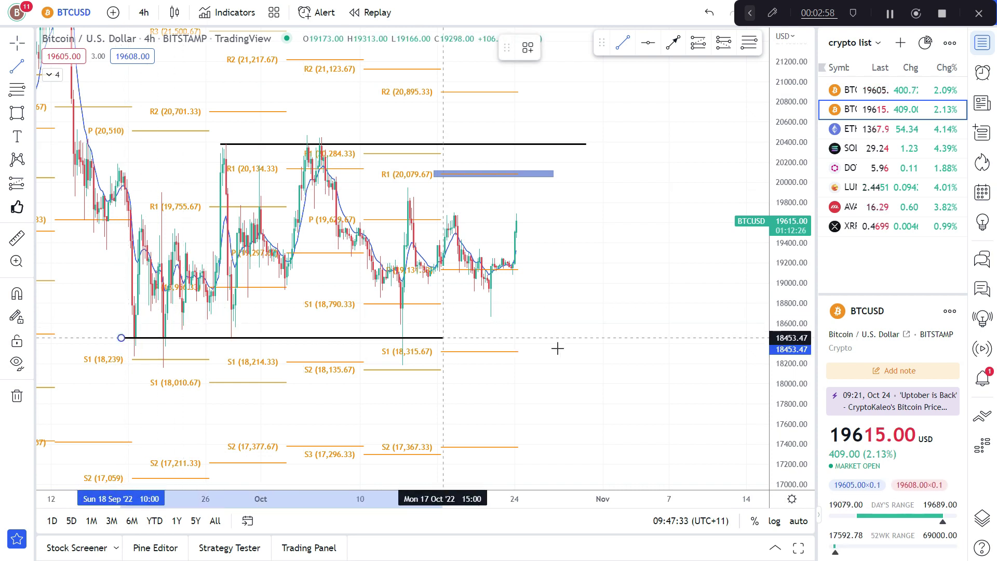
left_click(598, 345, "shift")
left_click_drag(221, 144, 110, 145)
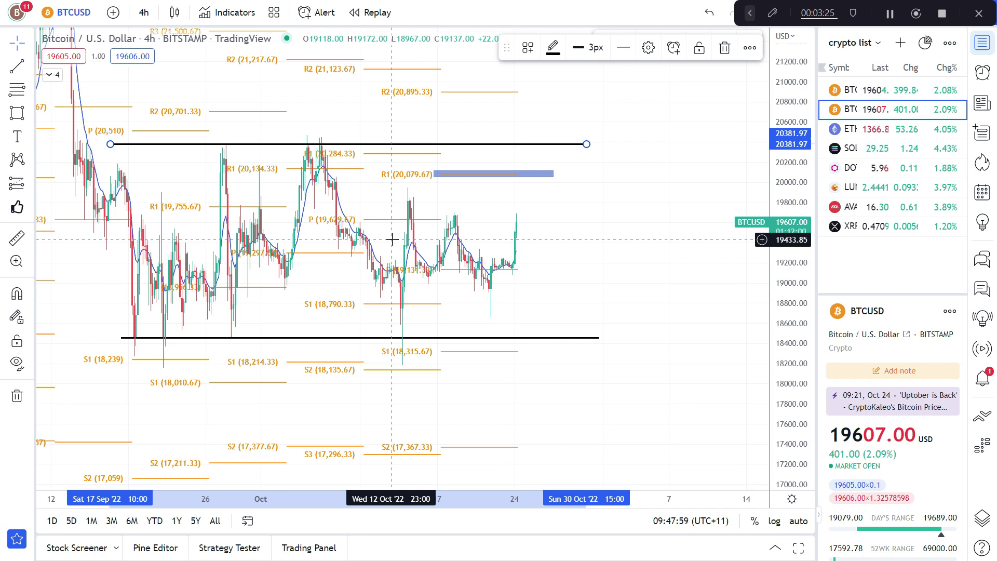
- Zoom out and pan through the May–November price history, then recenter the recent range
scroll(134, 179, "down", 4)
left_click_drag(245, 231, 346, 412)
left_click_drag(393, 143, 659, 202)
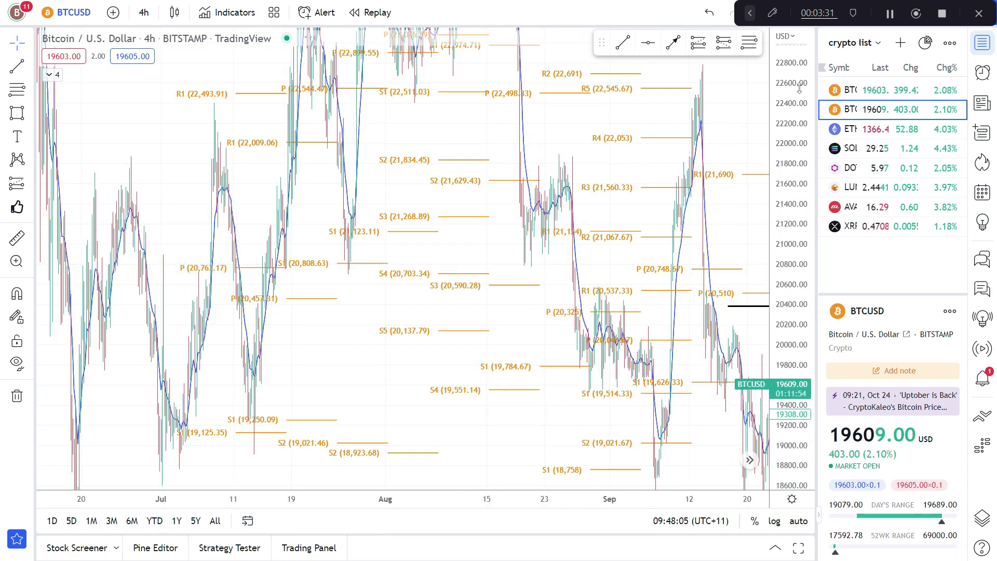
left_click_drag(793, 86, 763, 409)
scroll(623, 260, "down", 4)
left_click_drag(462, 114, 414, 194)
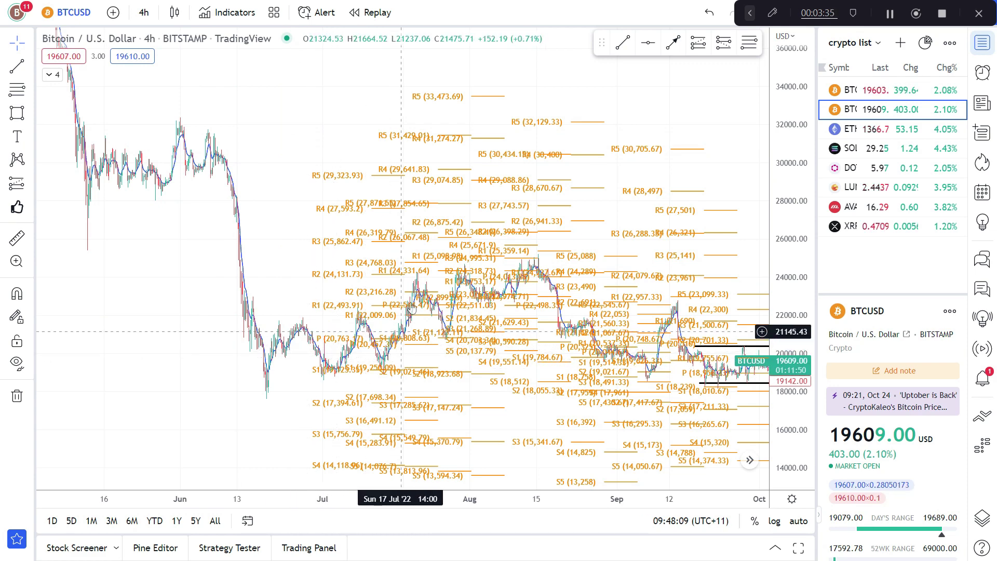
left_click_drag(471, 295, 331, 191)
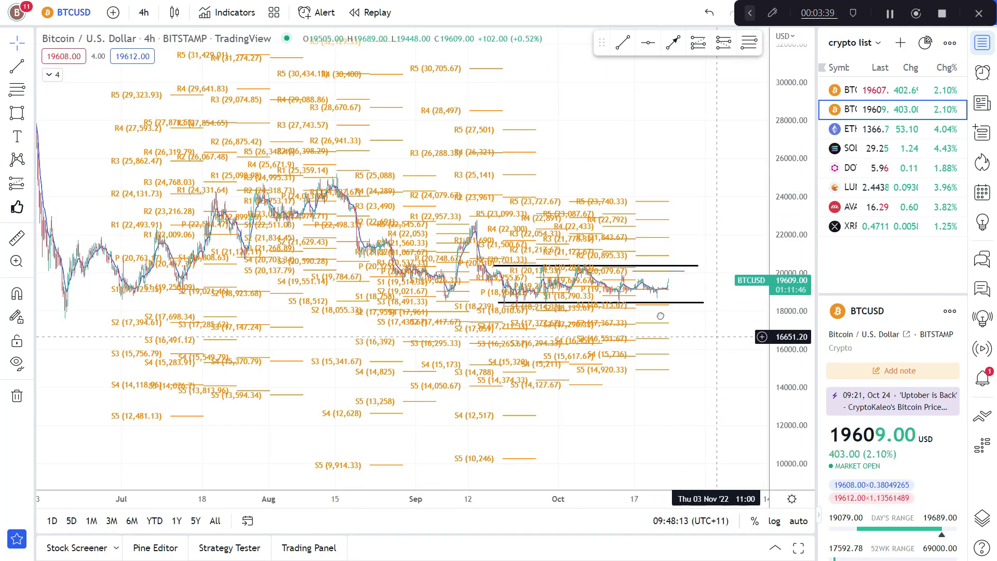
left_click_drag(659, 316, 564, 285)
- Draw a rectangle over the mid-September spike high, roughly 20,924–22,258, as a supply zone
left_click(550, 242)
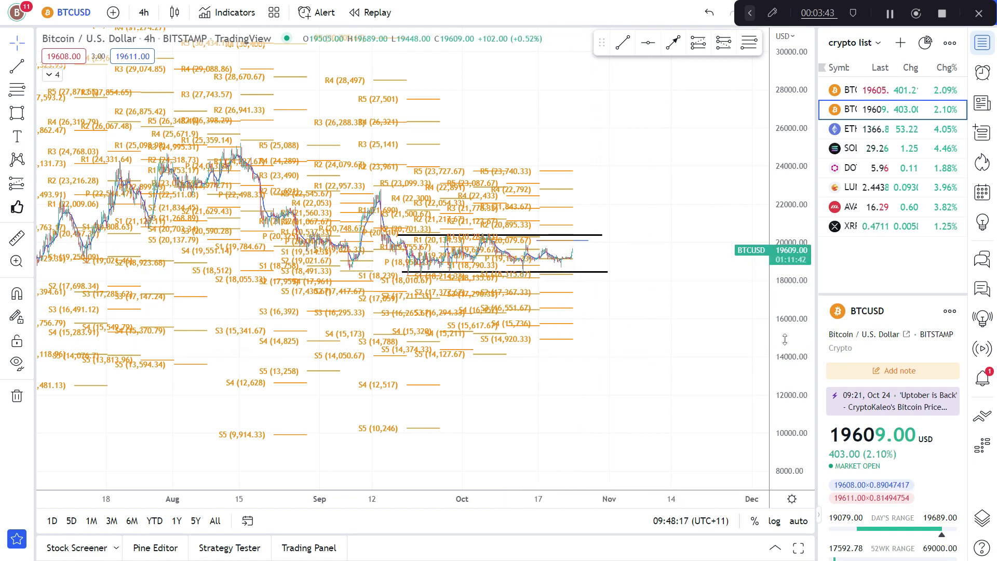
left_click_drag(785, 340, 790, 244)
scroll(600, 111, "up", 4)
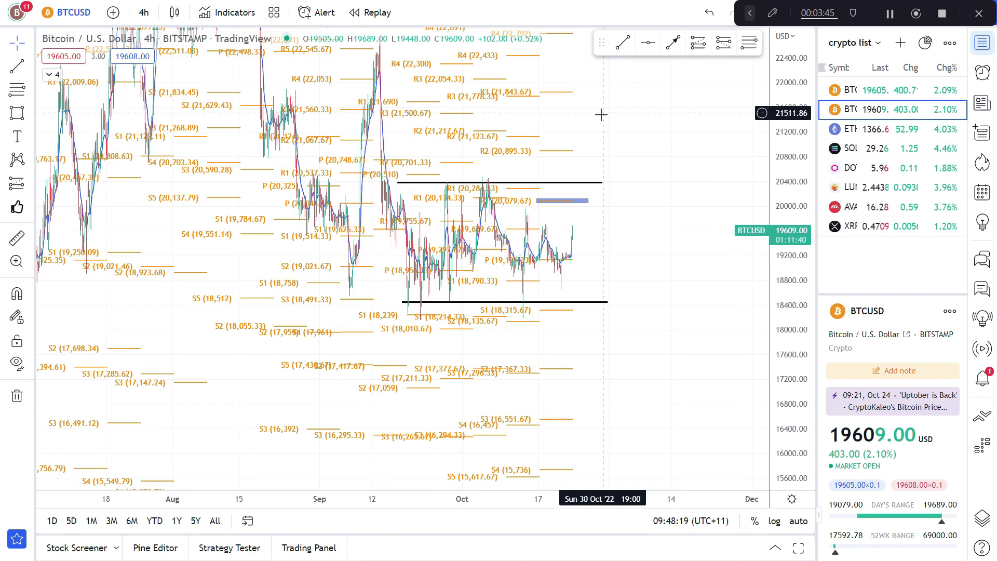
left_click_drag(288, 143, 467, 150)
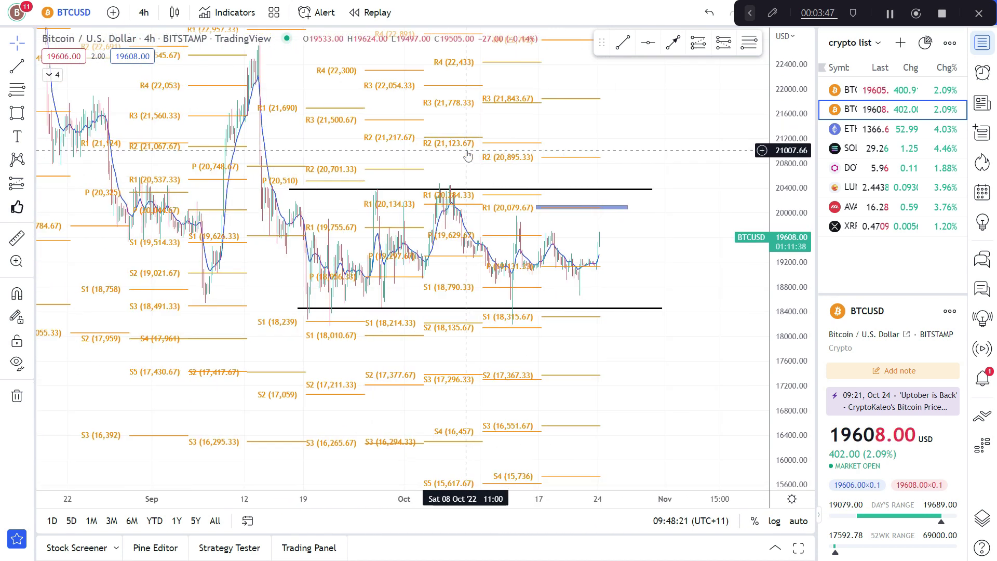
scroll(340, 129, "up", 2)
key("alt+shift+r")
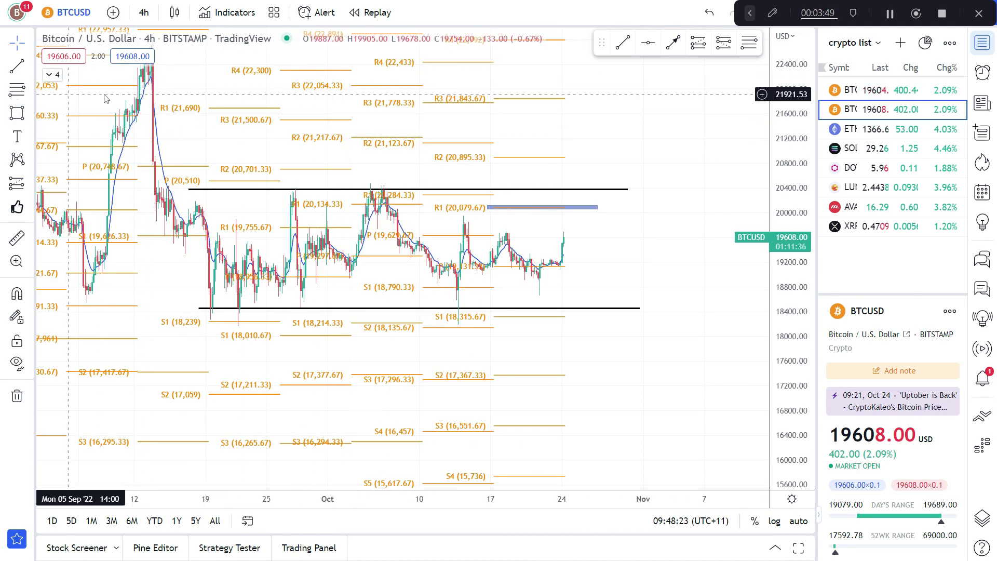
mouse_move(151, 73)
left_mouse_down()
mouse_move(213, 186)
mouse_move(199, 147)
left_mouse_up()
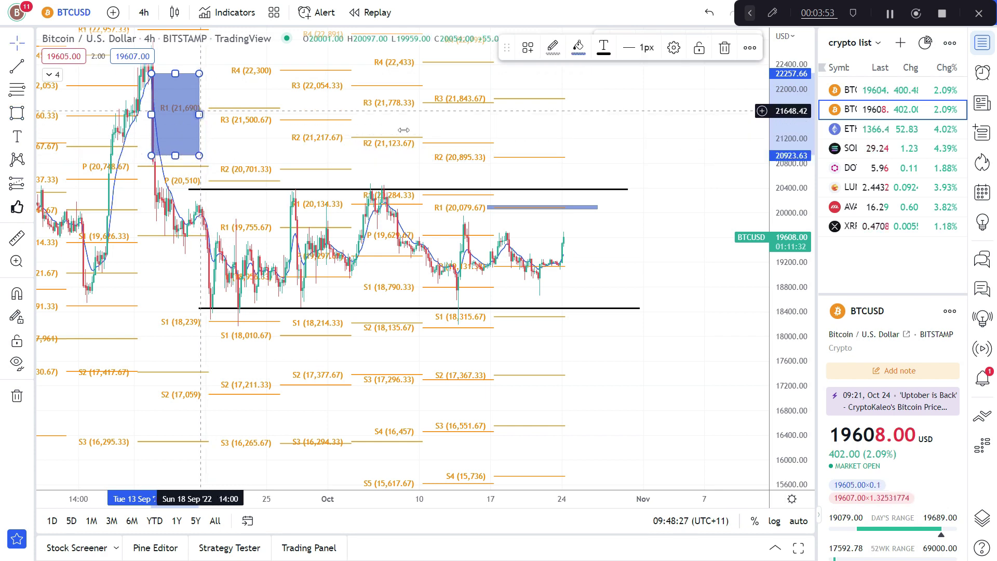
- Extend the 20,924–22,258 supply box right past the latest candles, keeping the 4-hour interval
left_click_drag(403, 130, 697, 130)
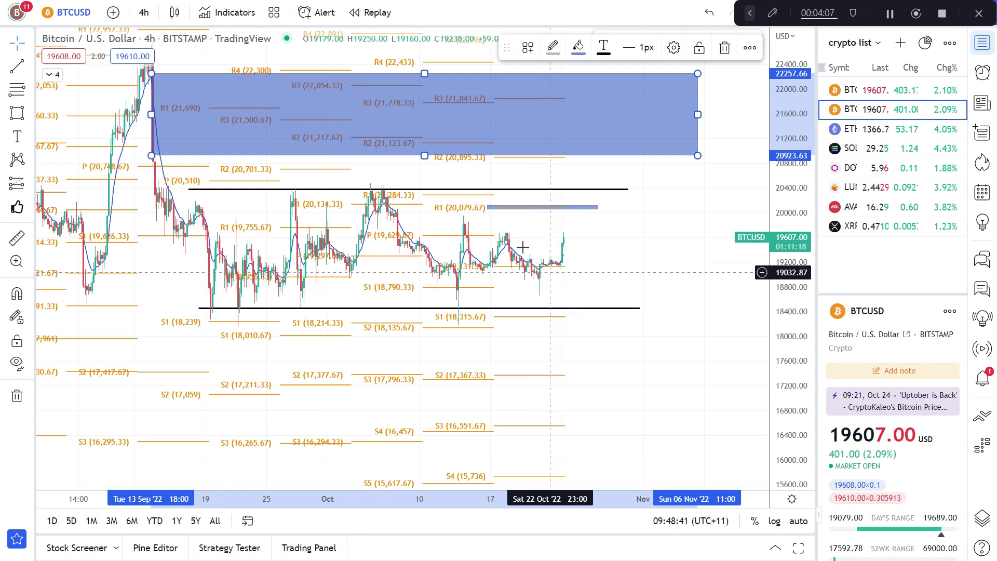
left_click(399, 169)
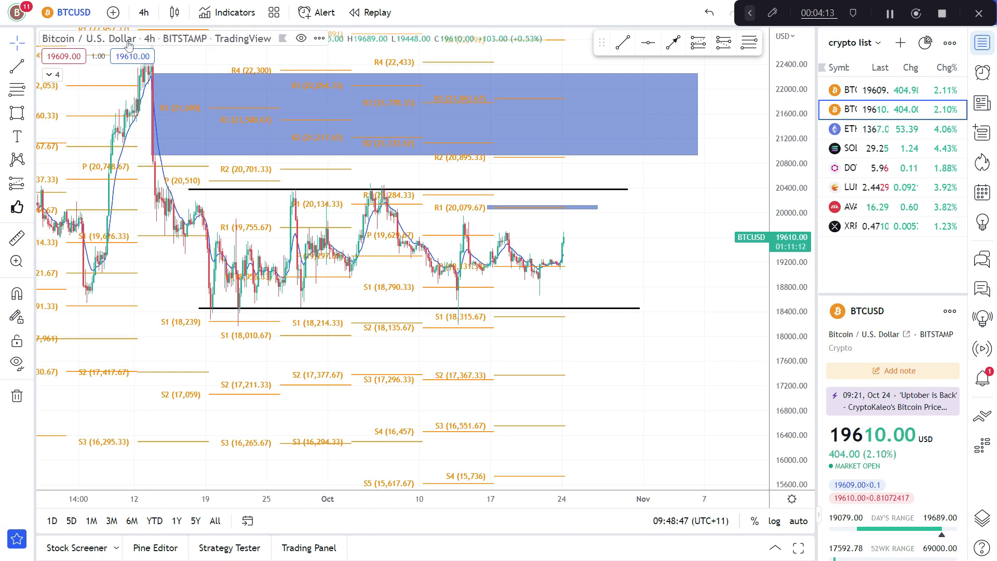
left_click(141, 14)
left_click(596, 263)
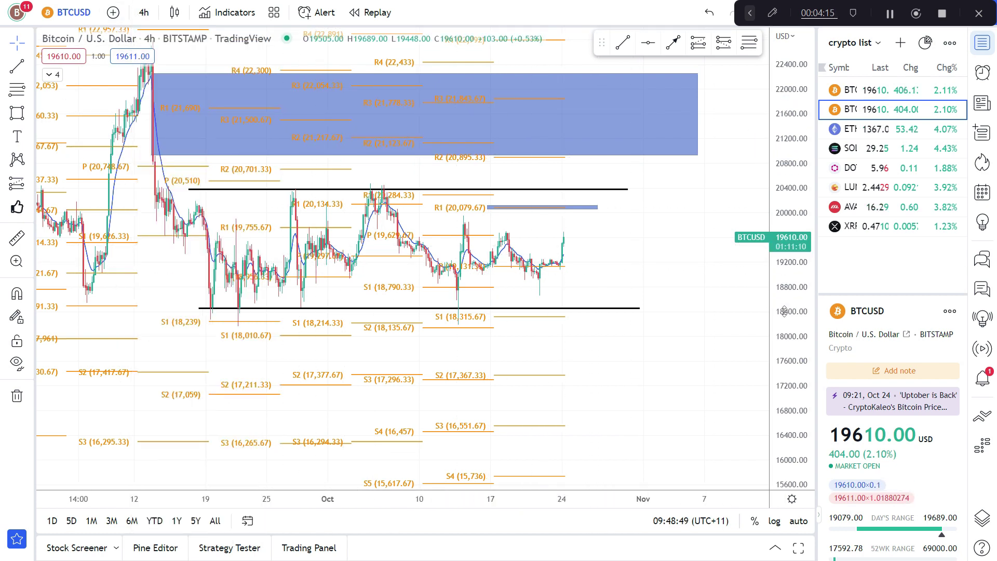
- Stretch the price axis to about 17,600–20,800 and zoom in on the recent October candles
left_click_drag(799, 354, 676, 109)
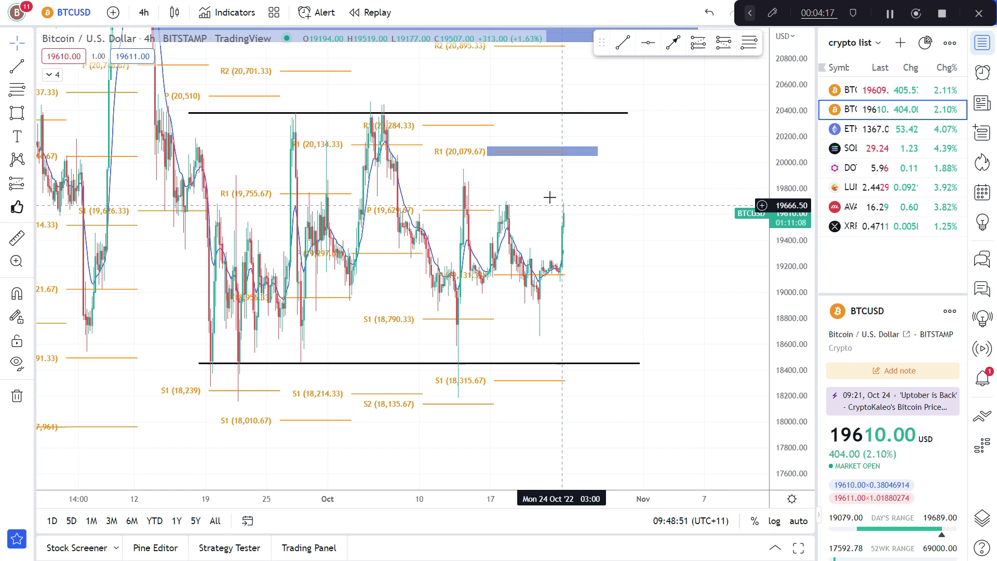
scroll(484, 192, "up", 1)
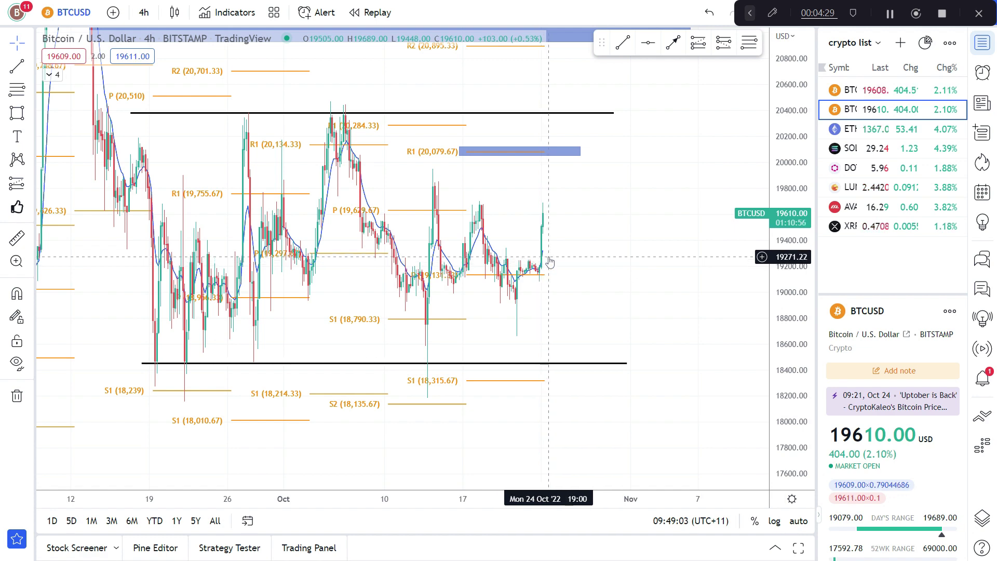
scroll(538, 261, "up", 2)
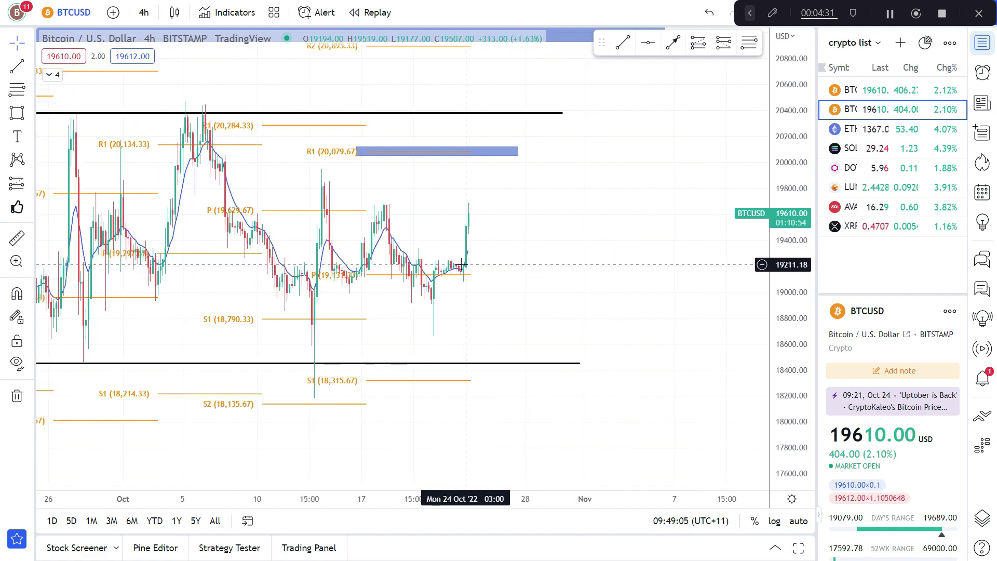
scroll(457, 262, "up", 1)
left_click_drag(330, 202, 417, 279)
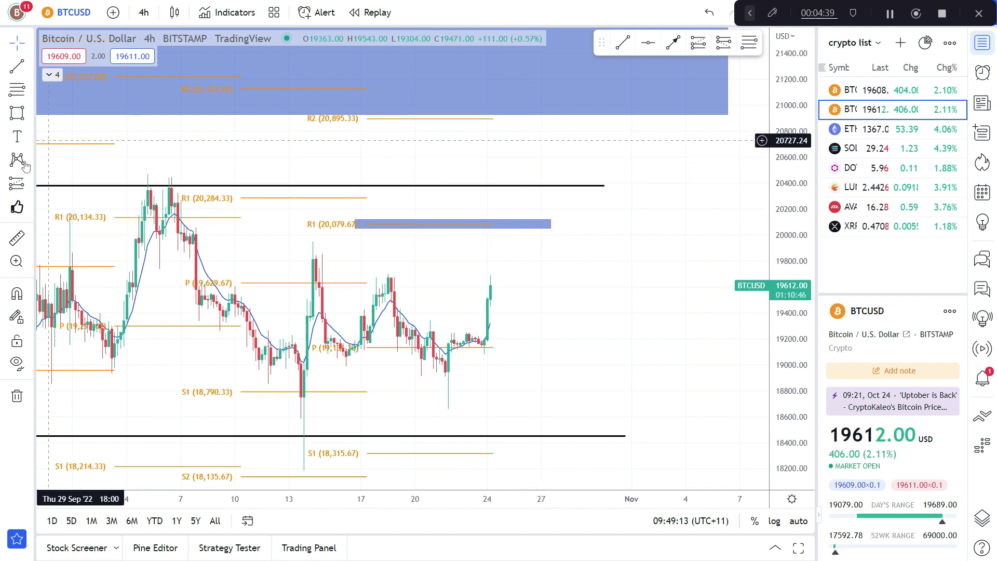
- Place a short position at the blue zone near 20,080 and pull its target down
left_click(27, 183)
left_click(88, 207)
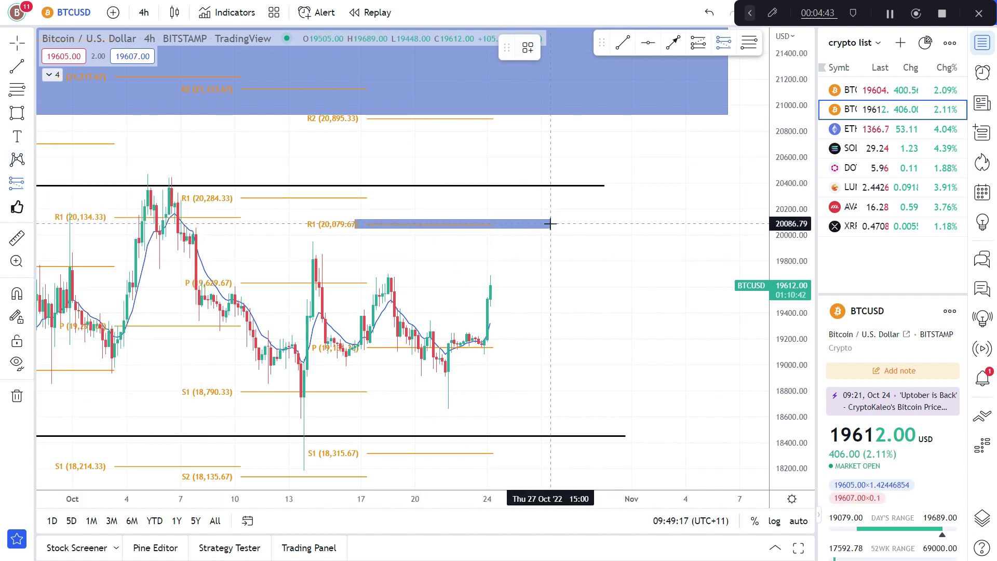
left_click(550, 224)
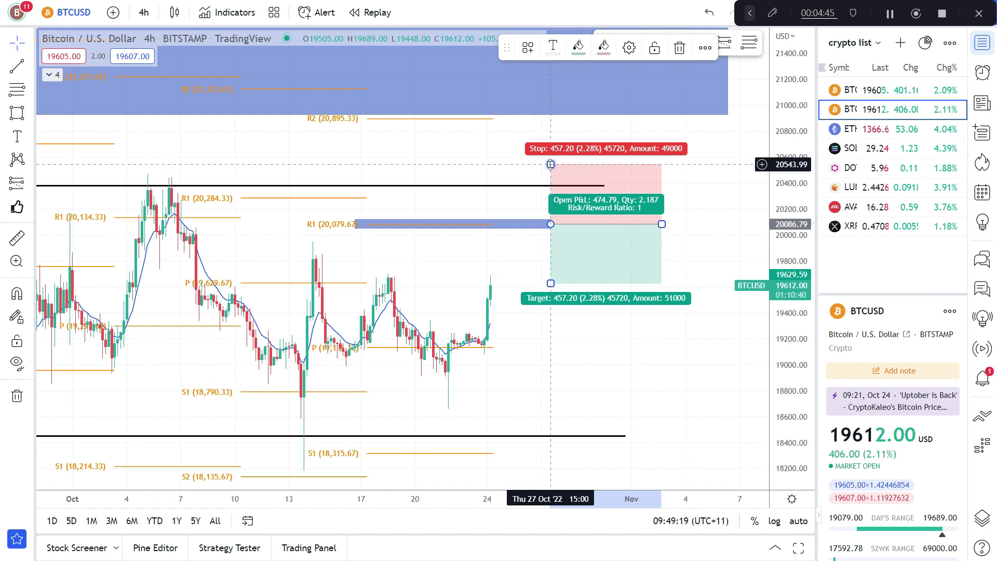
left_click_drag(551, 283, 560, 432)
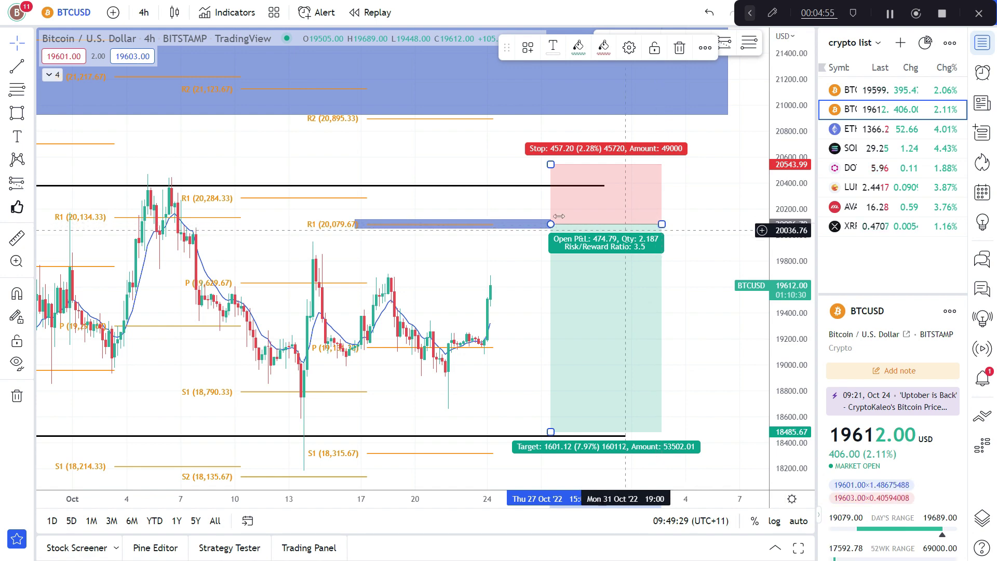
- Raise the short entry to 20,366.99 and stop to 20,577.13 for 8.95 risk/reward
left_click_drag(551, 224, 552, 187)
left_click_drag(197, 217, 475, 222)
left_click_drag(549, 251, 272, 282)
left_click_drag(555, 196, 555, 195)
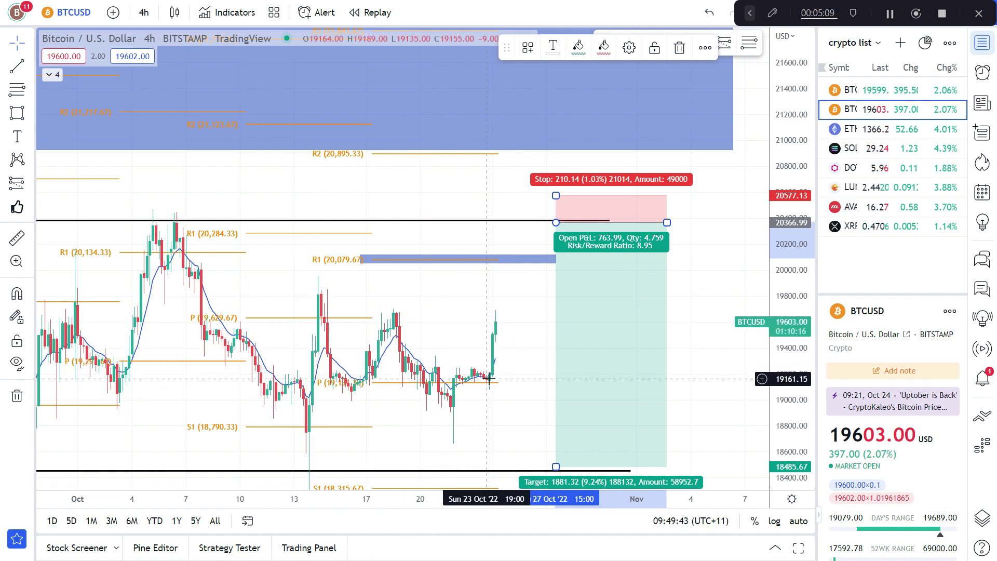
- Switch BTCUSD to 1-hour candles, delete the leftover position, and enlarge the price scale
left_click(145, 12)
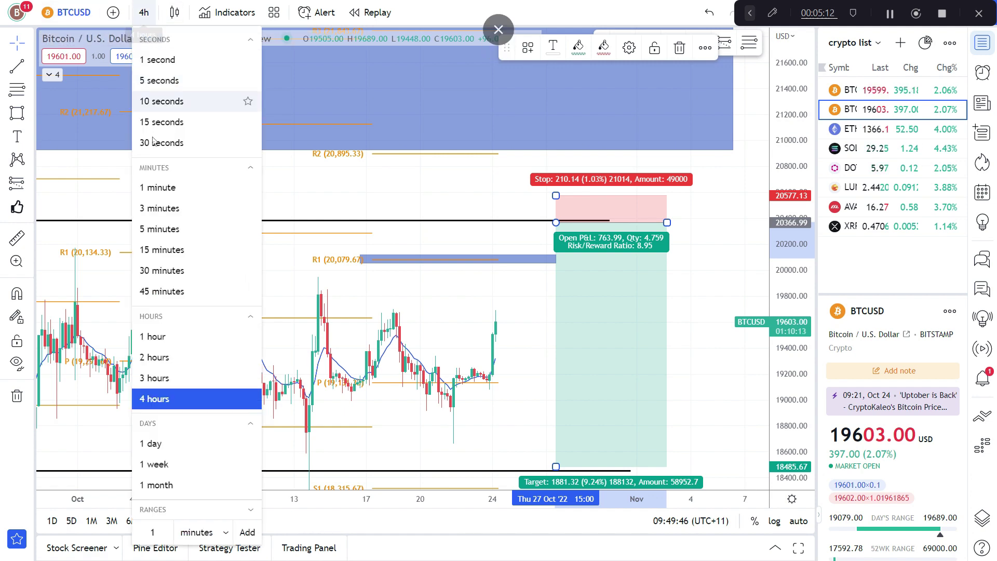
left_click(196, 336)
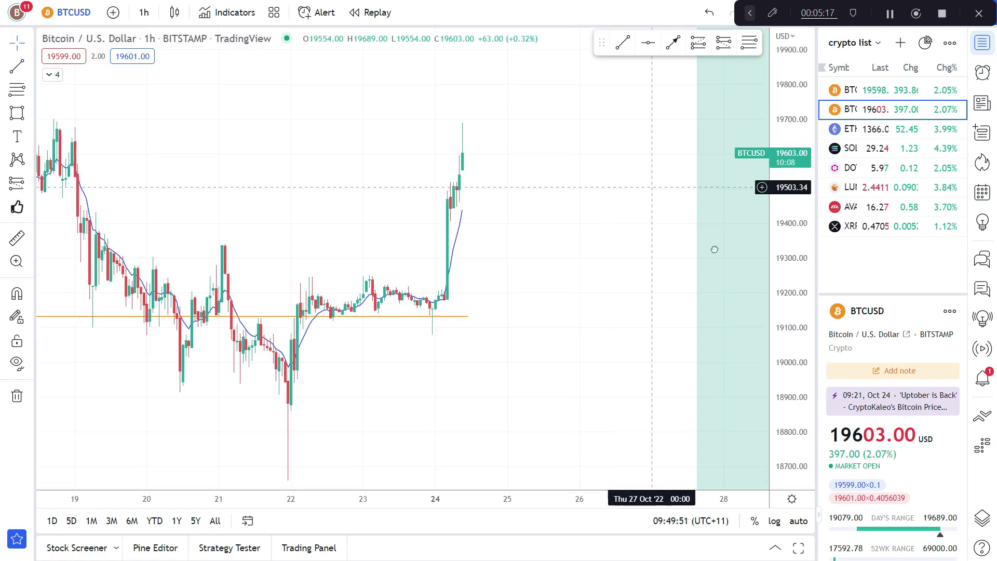
key("Delete")
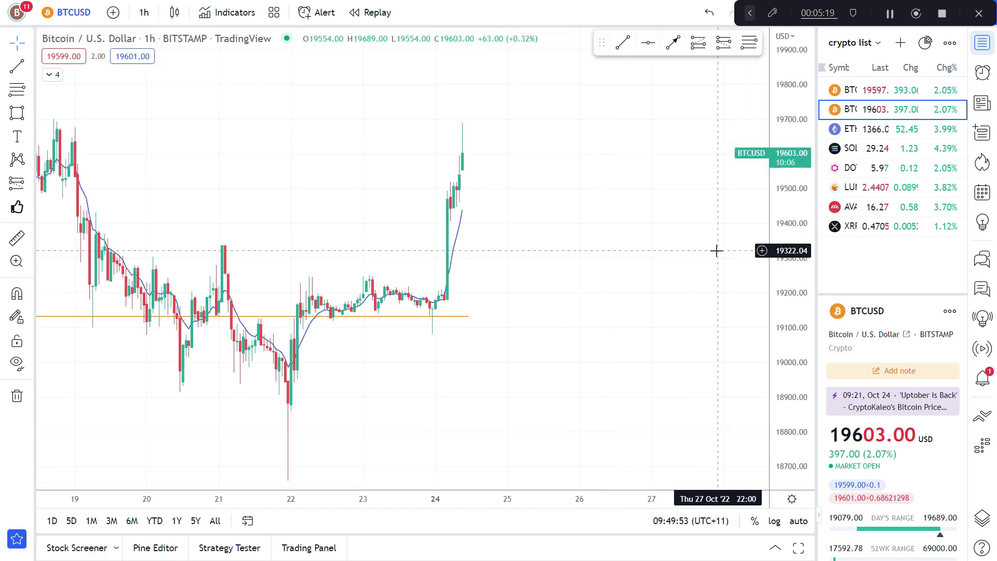
scroll(480, 262, "up", 1)
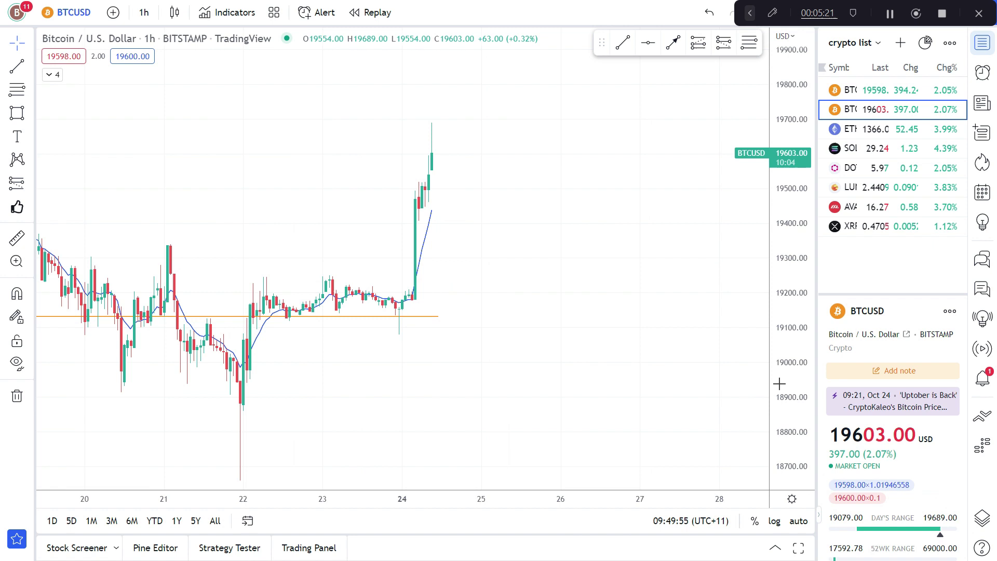
left_click_drag(779, 383, 706, 180)
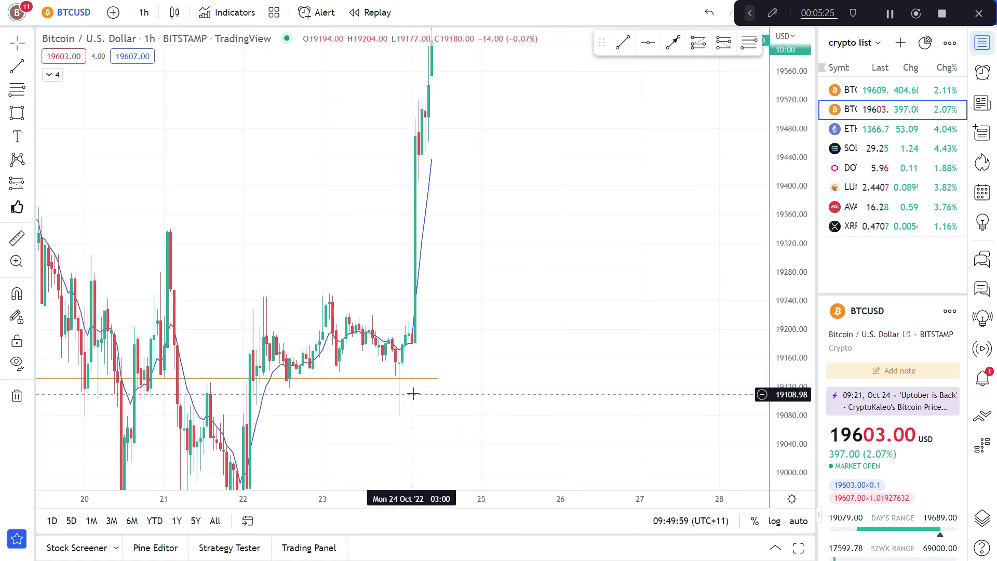
left_click_drag(438, 311, 469, 445)
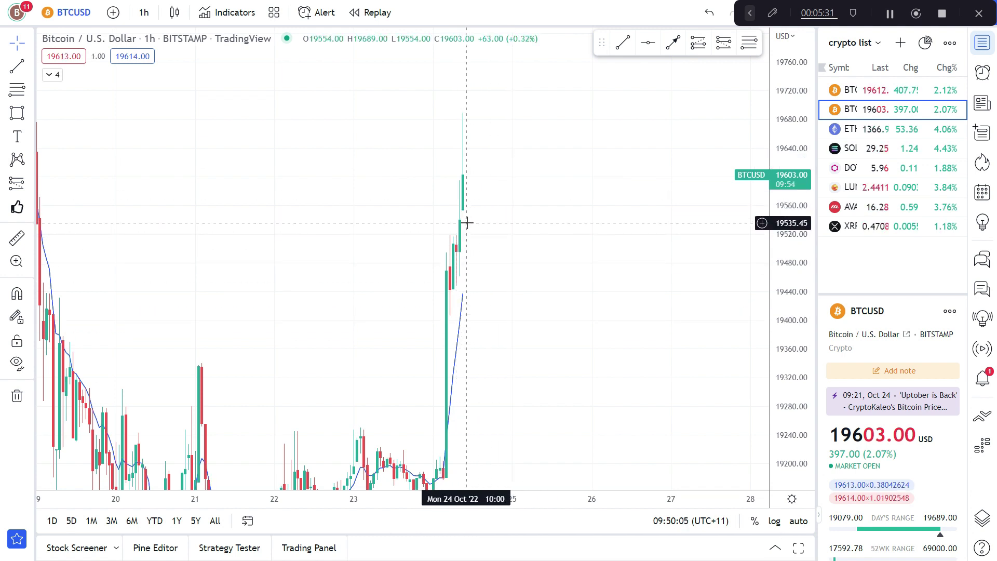
- Draw a thin blue rectangle around 19,540–19,555 over the latest candles
left_click(17, 114)
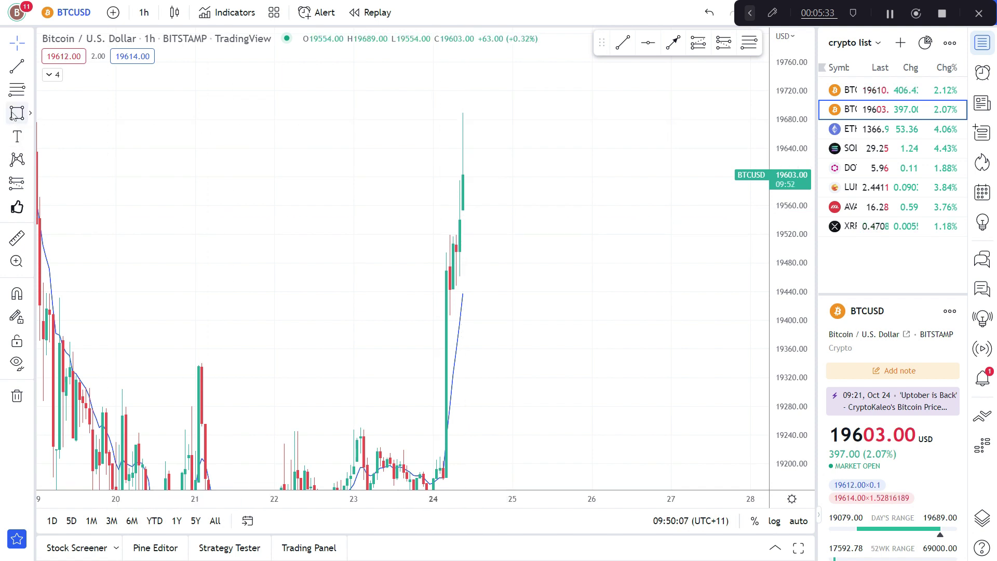
left_click(461, 215)
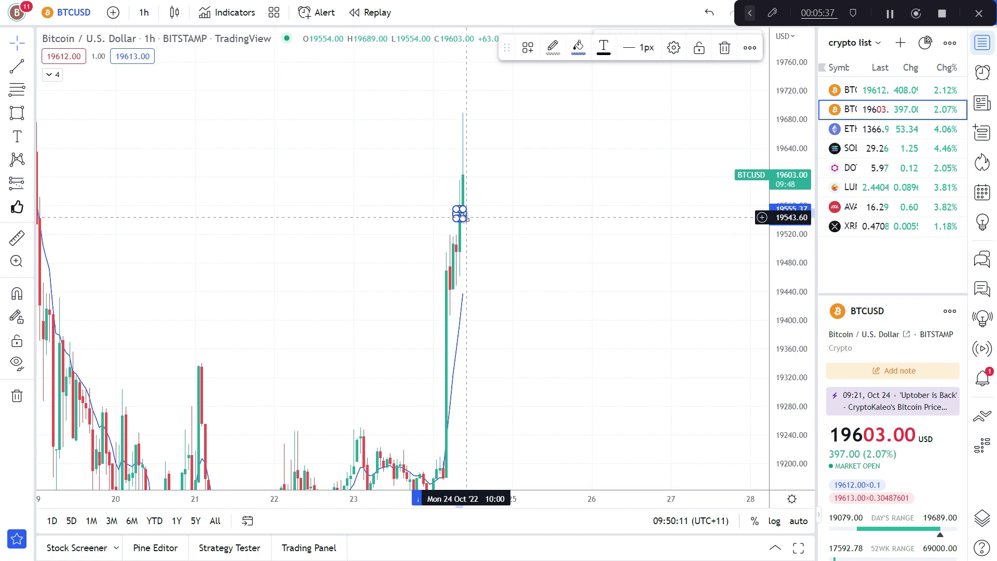
left_click_drag(456, 218, 603, 225)
left_click(607, 214)
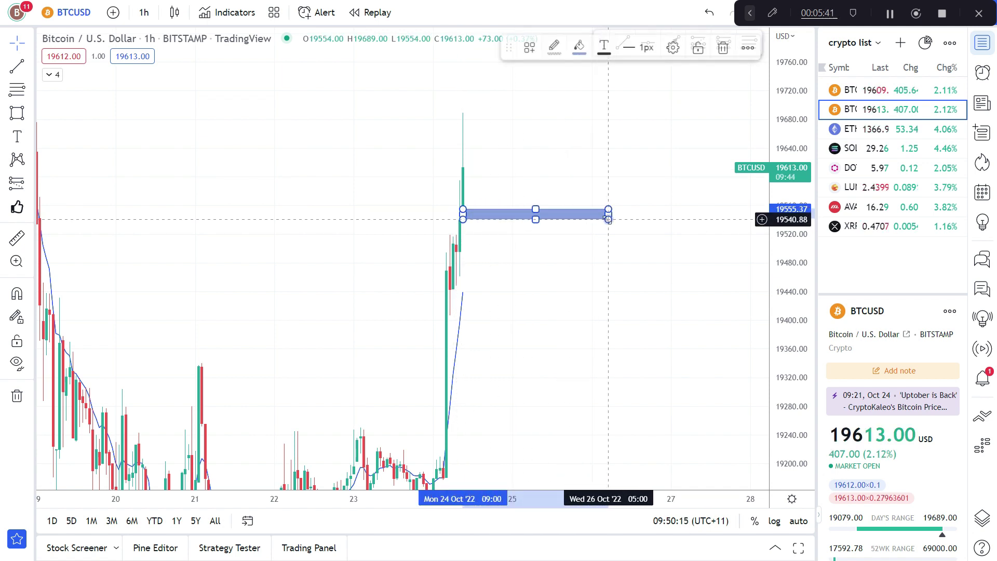
left_click(510, 207)
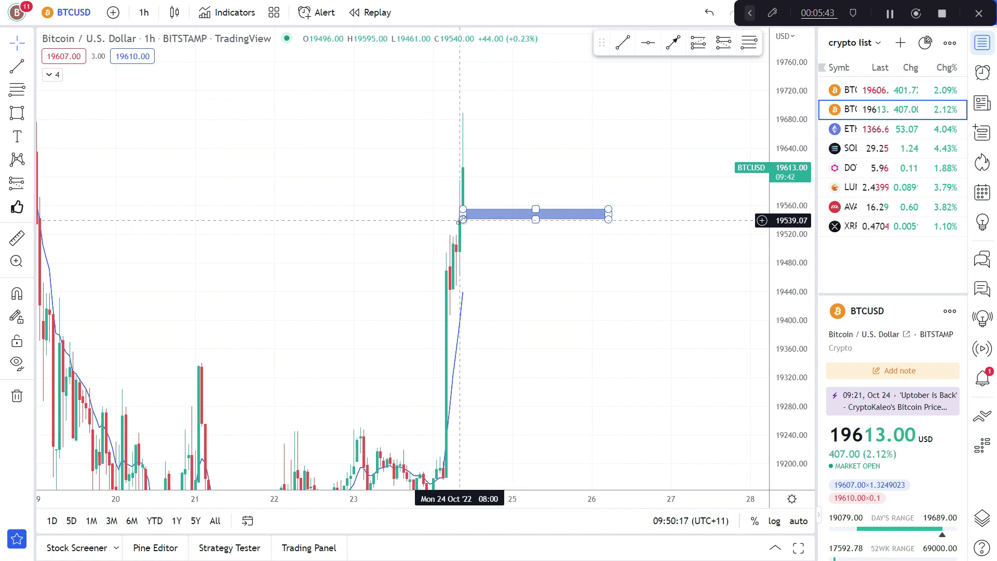
left_click_drag(462, 219, 449, 219)
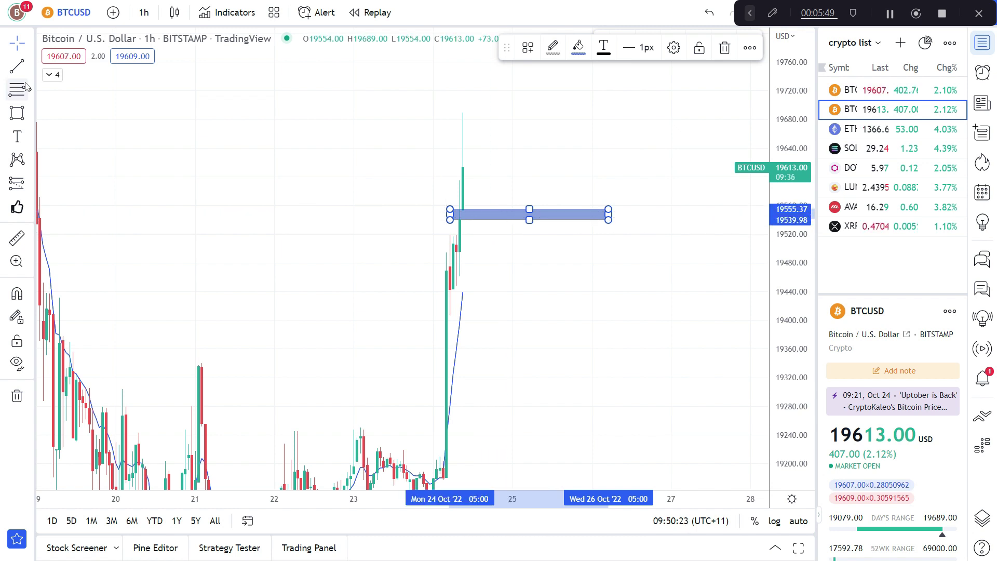
- Add a flat trend line at 19,548.13 extending to about Oct 27
left_click(17, 67)
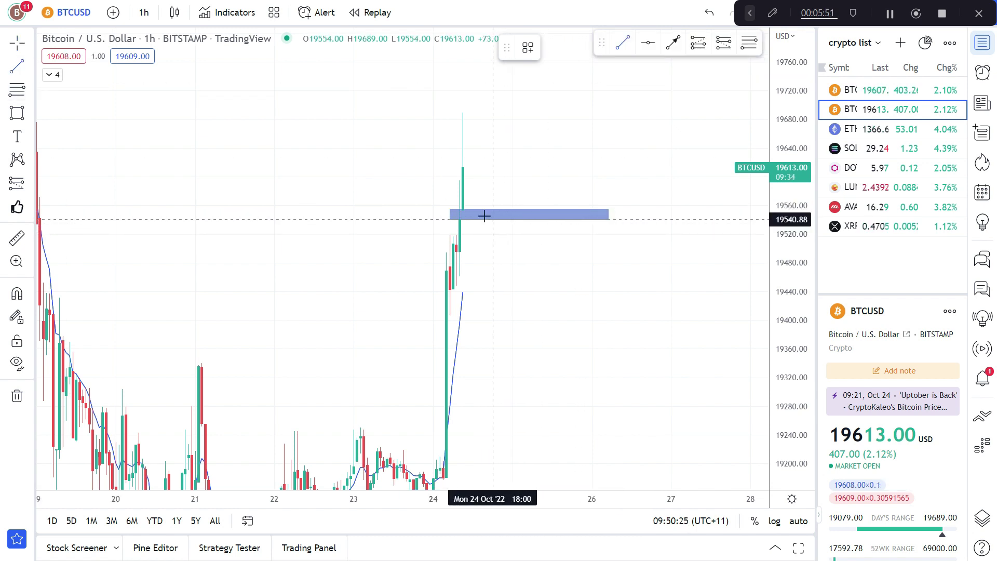
left_click(678, 214)
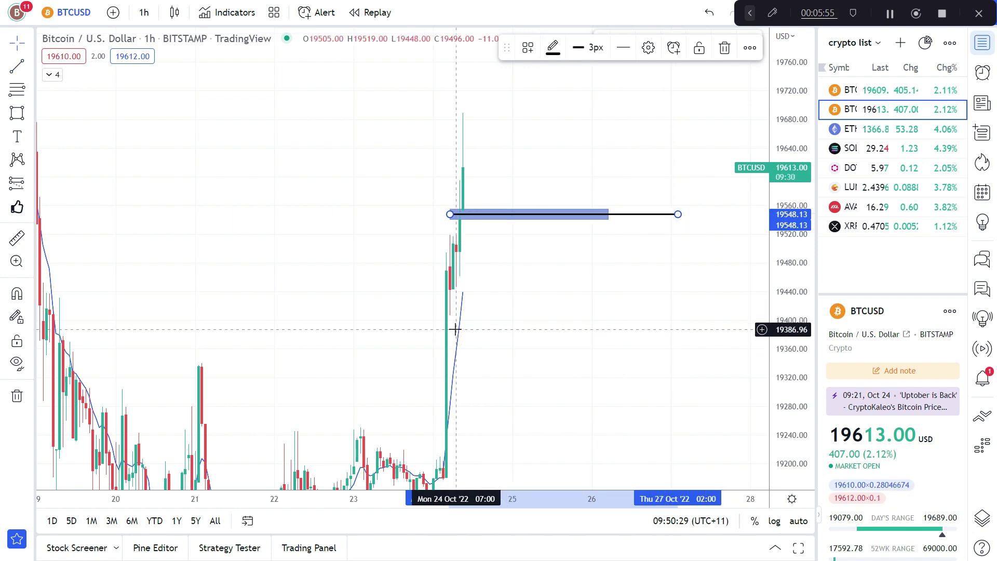
left_click(534, 281)
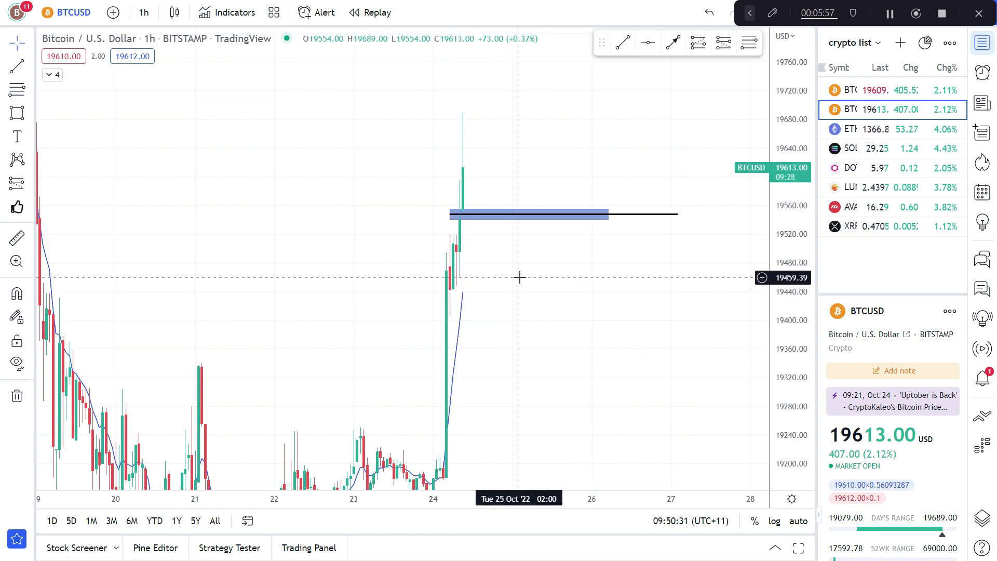
left_click(482, 216)
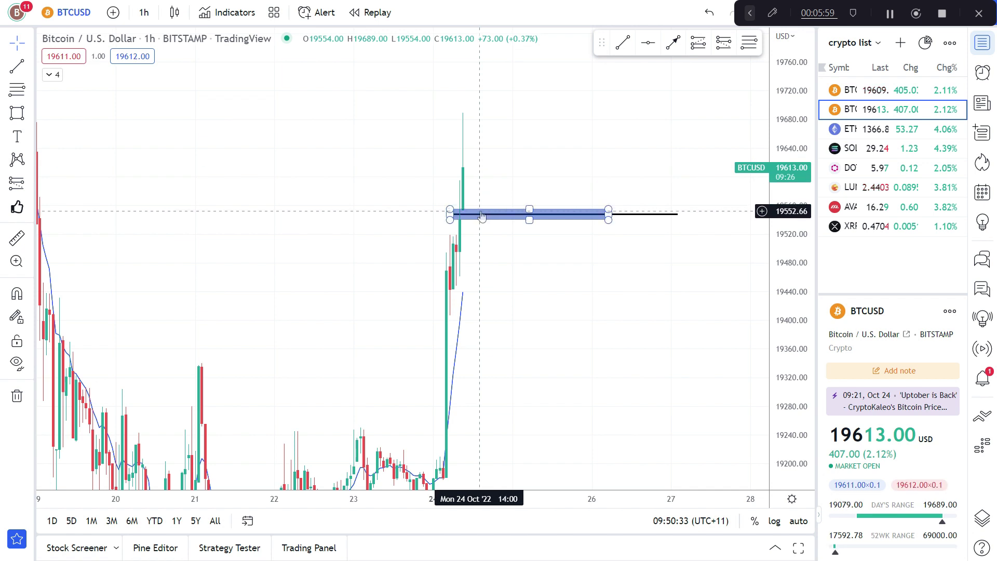
left_click_drag(485, 147, 426, 382)
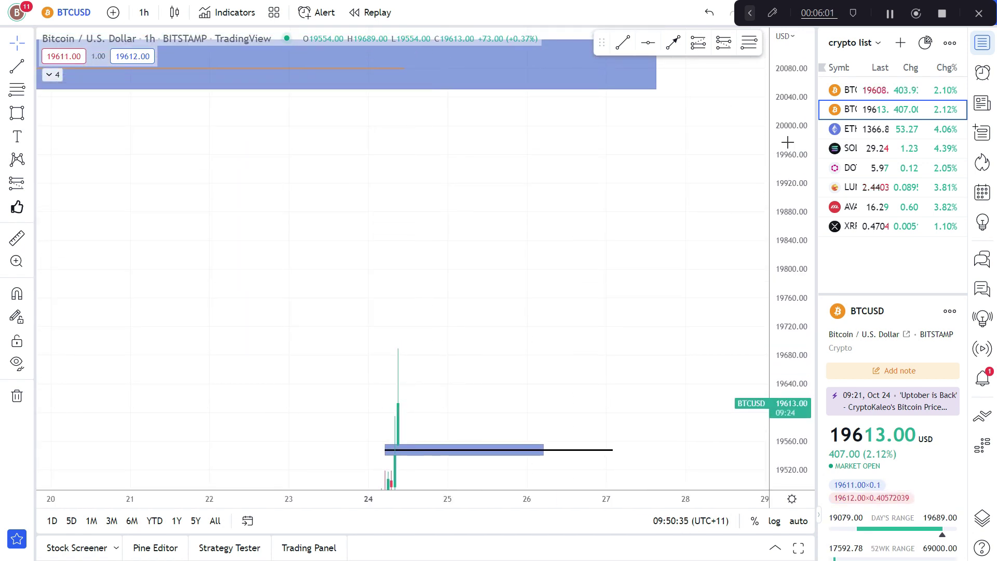
- Place a long position entered at 19,546.63 on the entry line
left_click_drag(788, 142, 753, 285)
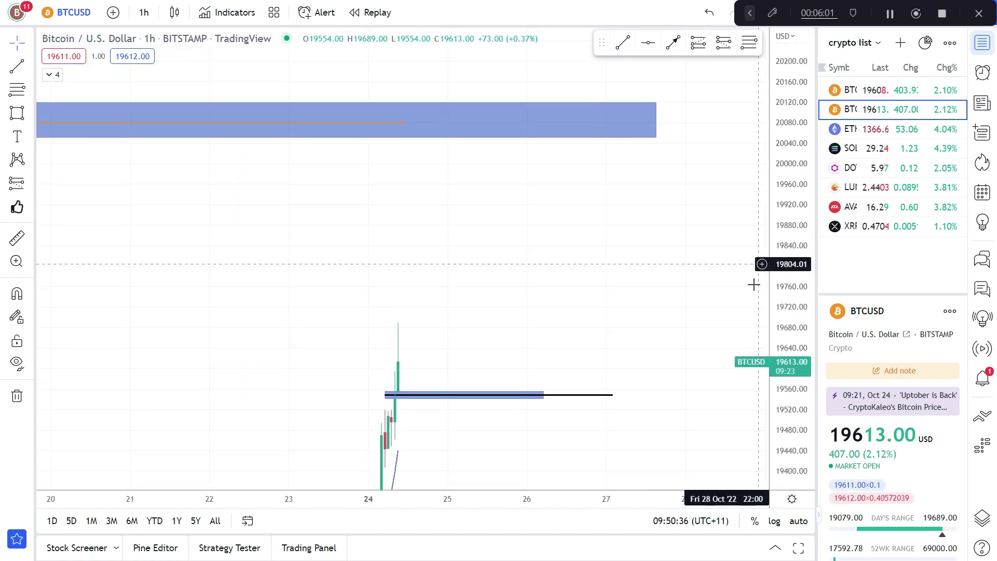
left_click(29, 186)
left_click(91, 189)
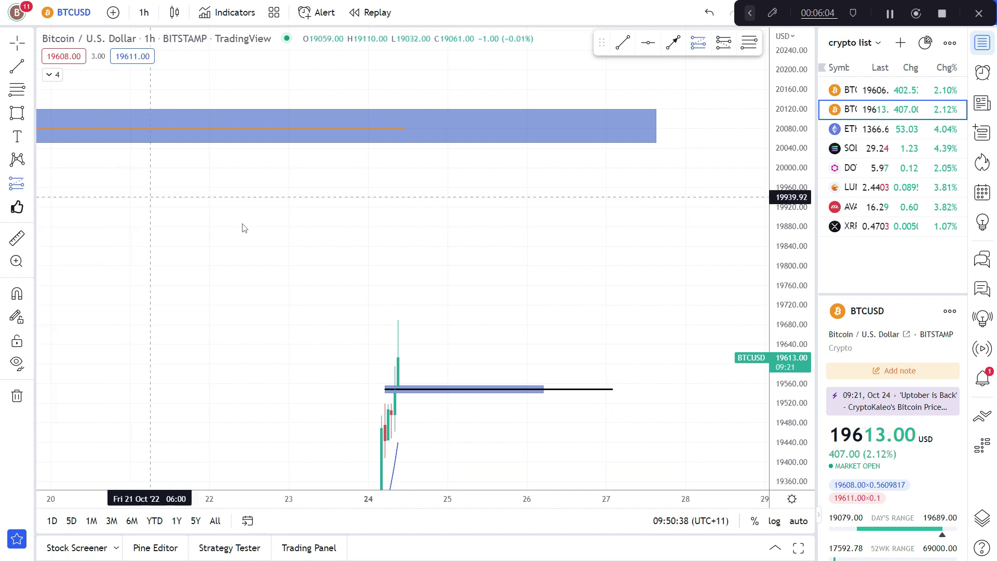
left_click(442, 390)
mouse_move(441, 490)
left_mouse_down()
mouse_move(420, 316)
mouse_move(417, 337)
left_mouse_up()
- Set the long stop at 19,408.91 and target at 20,057.78, about 3.71 R:R
left_click_drag(328, 211, 312, 394)
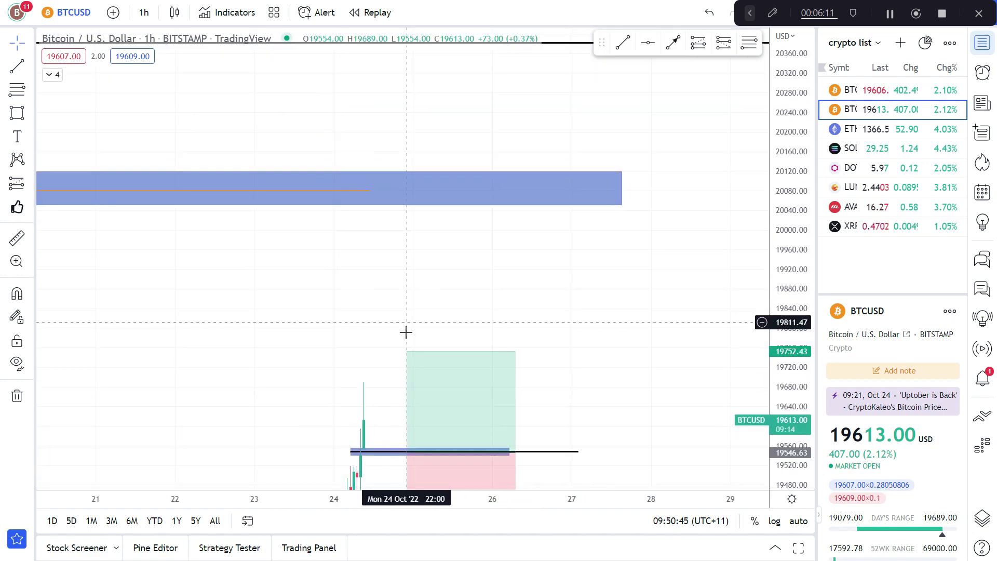
left_click_drag(406, 352, 406, 201)
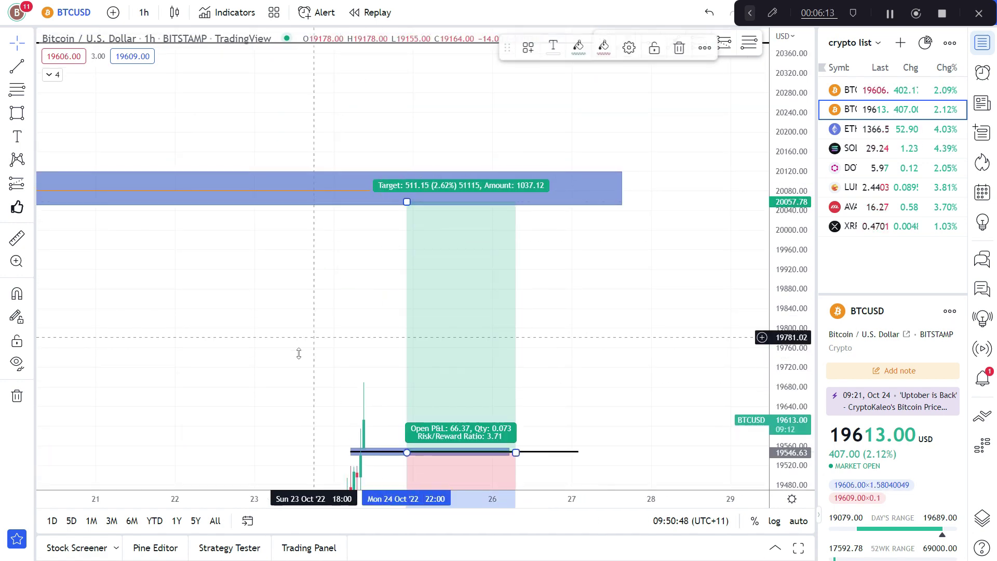
left_click_drag(298, 351, 245, 196)
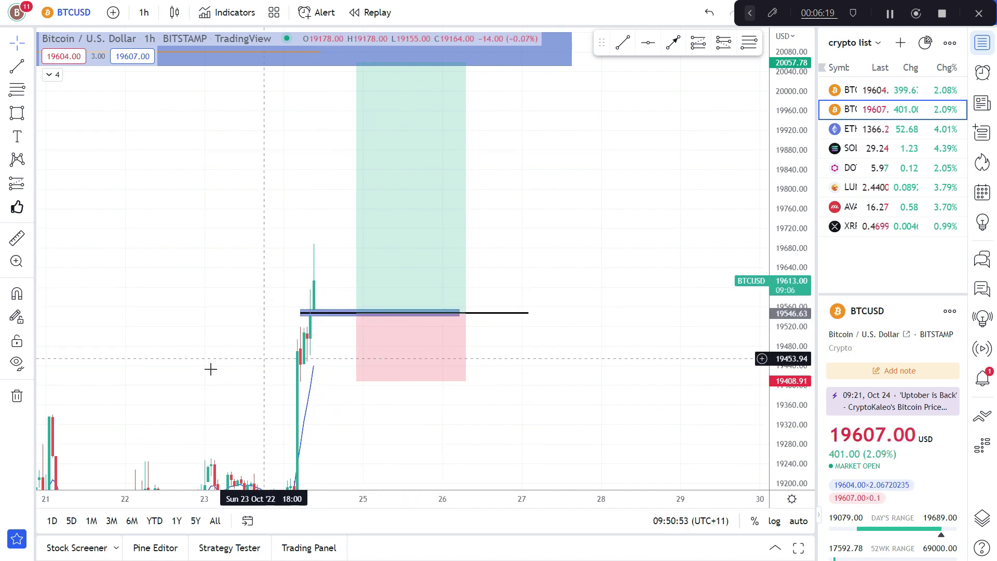
left_click_drag(211, 367, 363, 147)
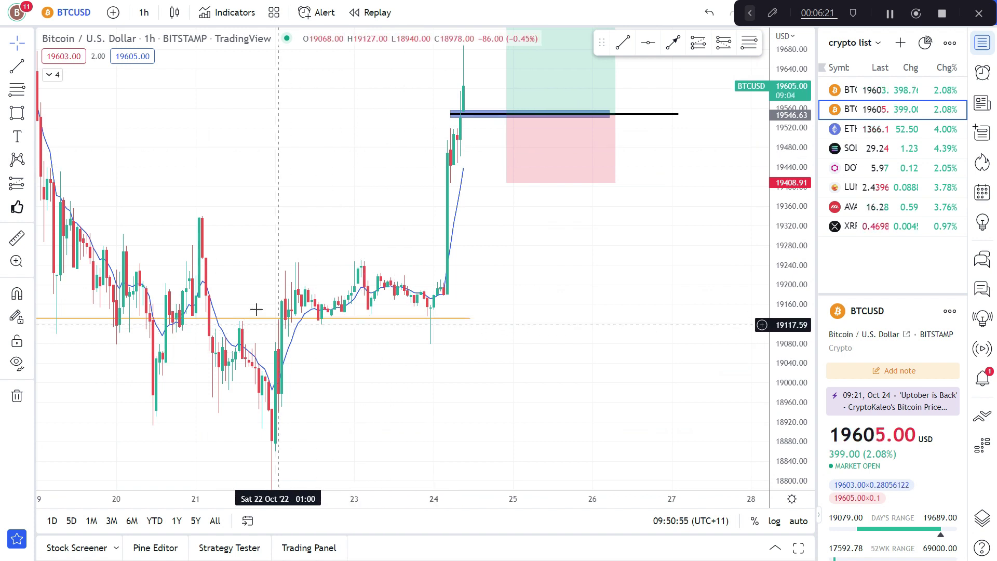
left_click_drag(172, 219, 380, 253)
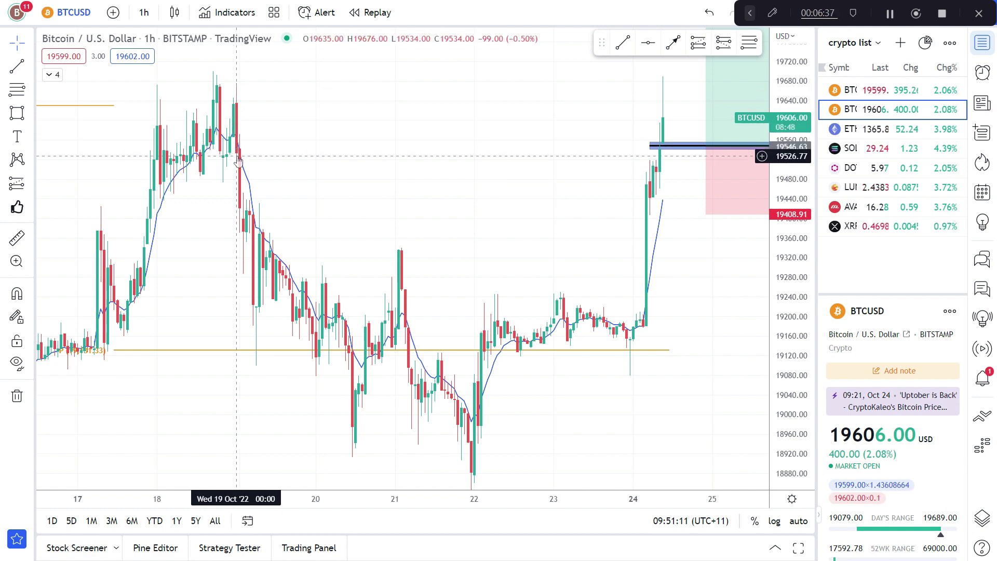
- Lower the long target to about 19,684 for 1:1 risk/reward, then view Oct 16–24
left_click_drag(509, 184, 168, 191)
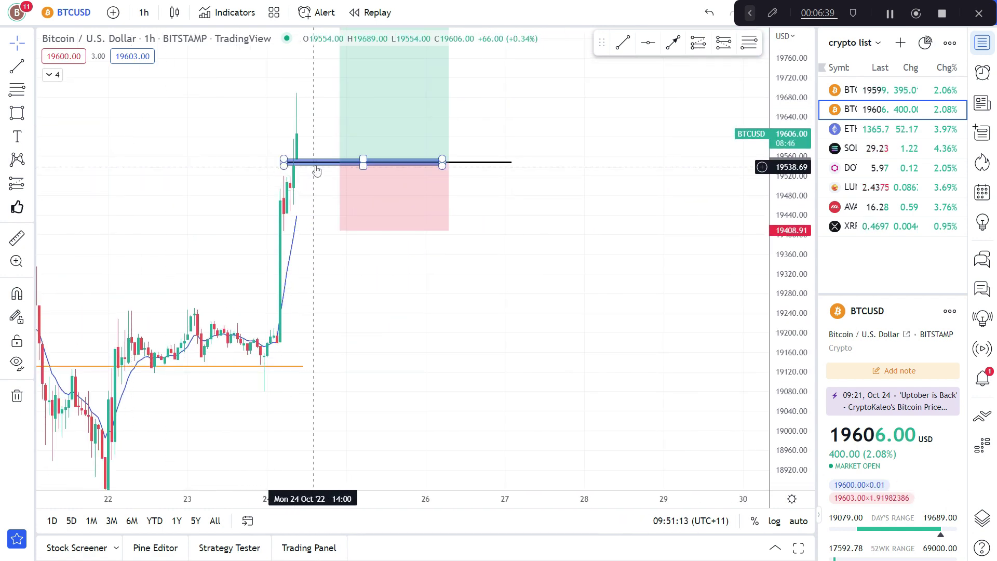
left_click_drag(496, 294, 543, 472)
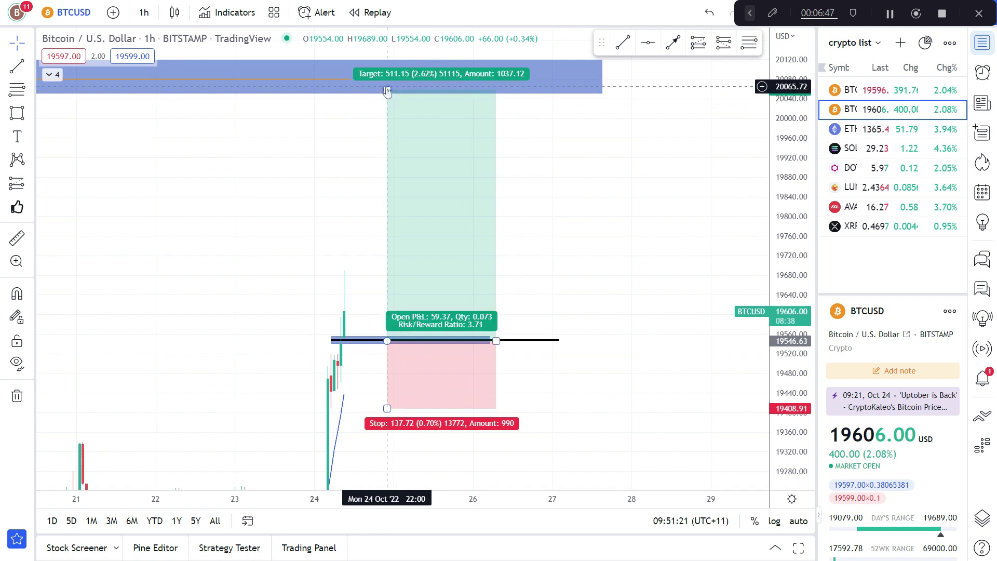
mouse_move(387, 90)
left_mouse_down()
mouse_move(378, 291)
mouse_move(383, 273)
left_mouse_up()
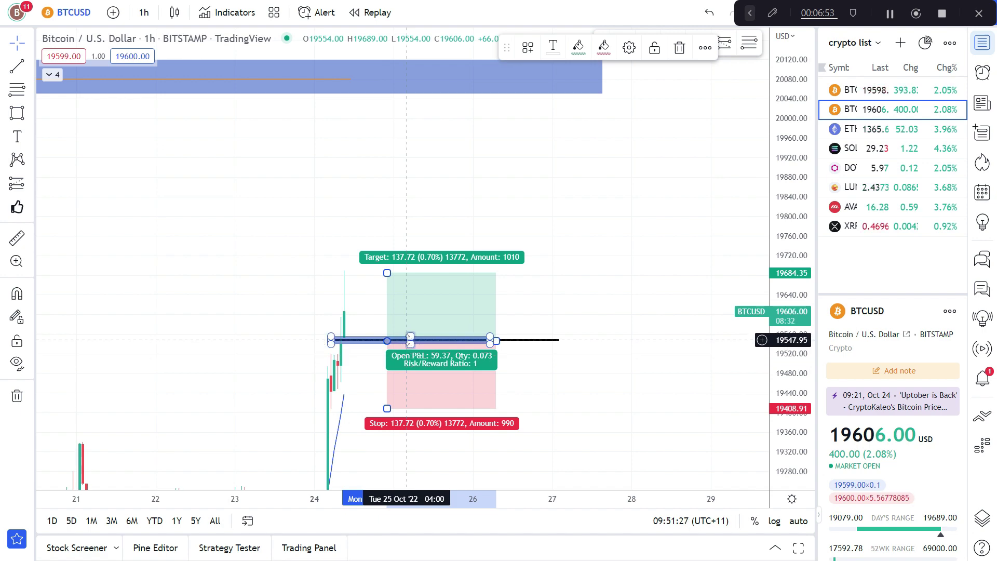
left_click_drag(220, 312, 649, 151)
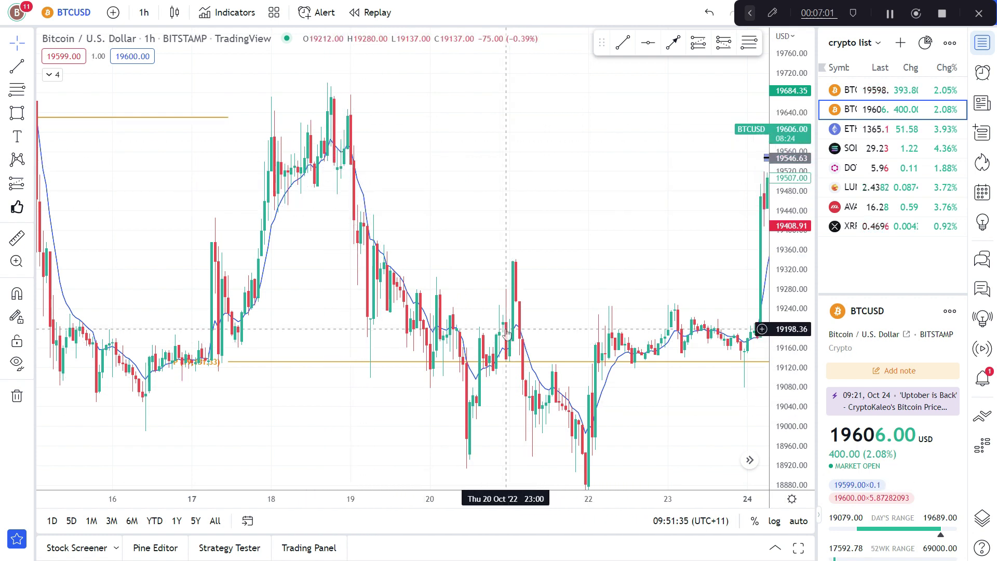
- Browse the mid-October hourly candles, then pan back to center the long position
left_click_drag(628, 427, 642, 365)
left_click_drag(259, 376, 470, 475)
left_click_drag(344, 291, 375, 323)
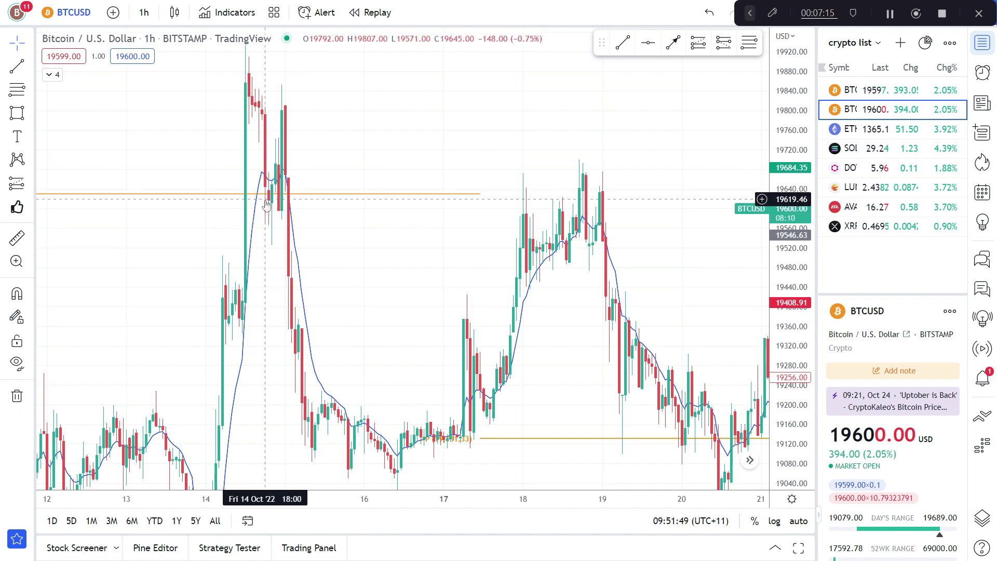
left_click_drag(261, 224, 445, 332)
left_click_drag(756, 215, 381, 270)
left_click_drag(578, 156, 138, 140)
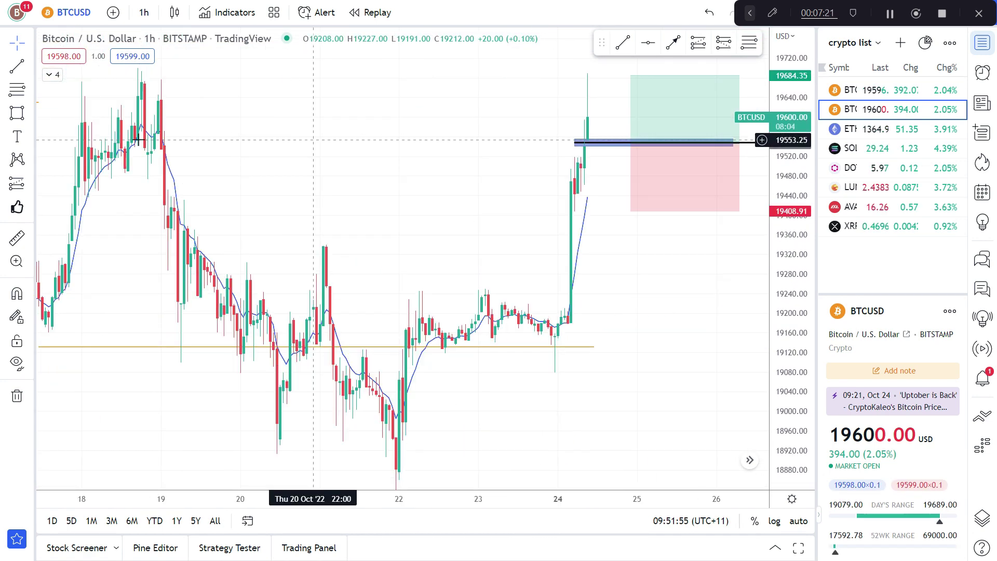
left_click_drag(313, 140, 97, 62)
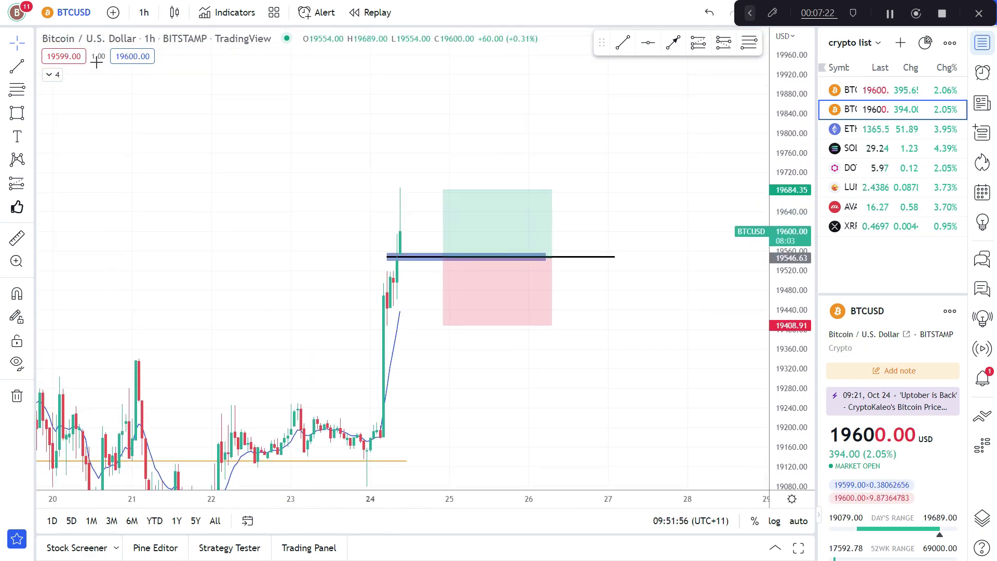
- Switch to 30-minute, then 15-minute candles, framing the long position and R2–R5 pivots
left_click(143, 12)
left_click(244, 269)
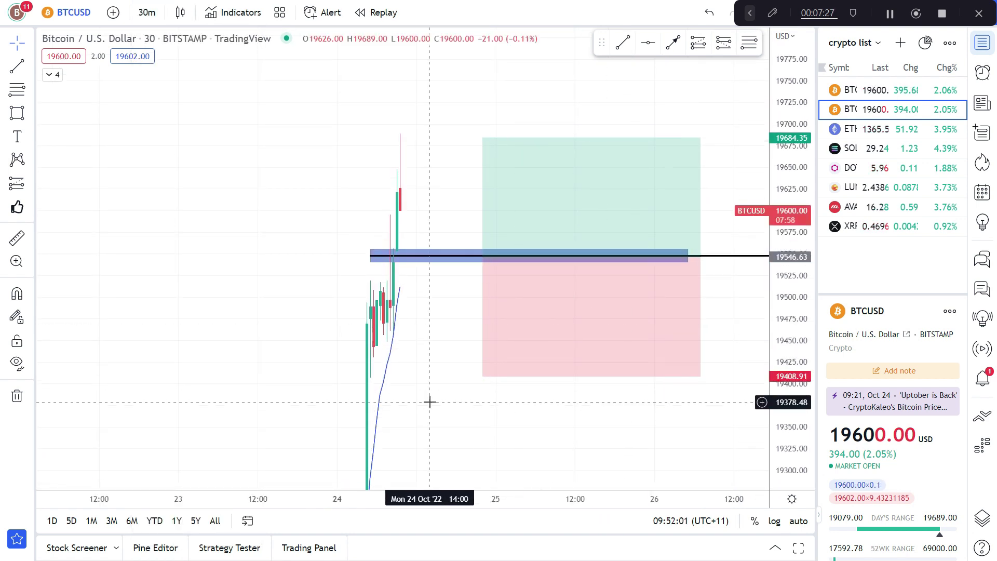
left_click_drag(429, 403, 399, 333)
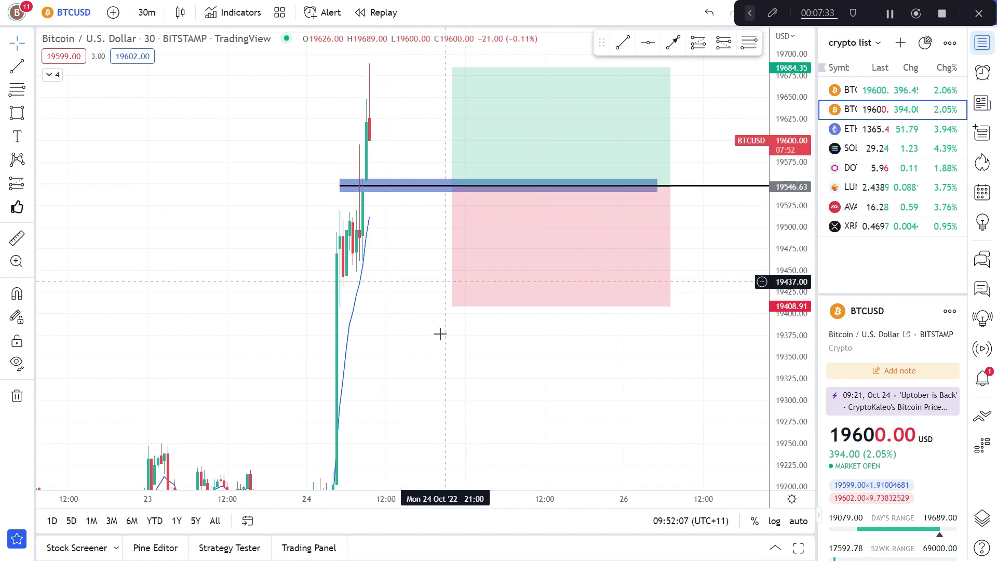
left_click_drag(418, 357, 440, 195)
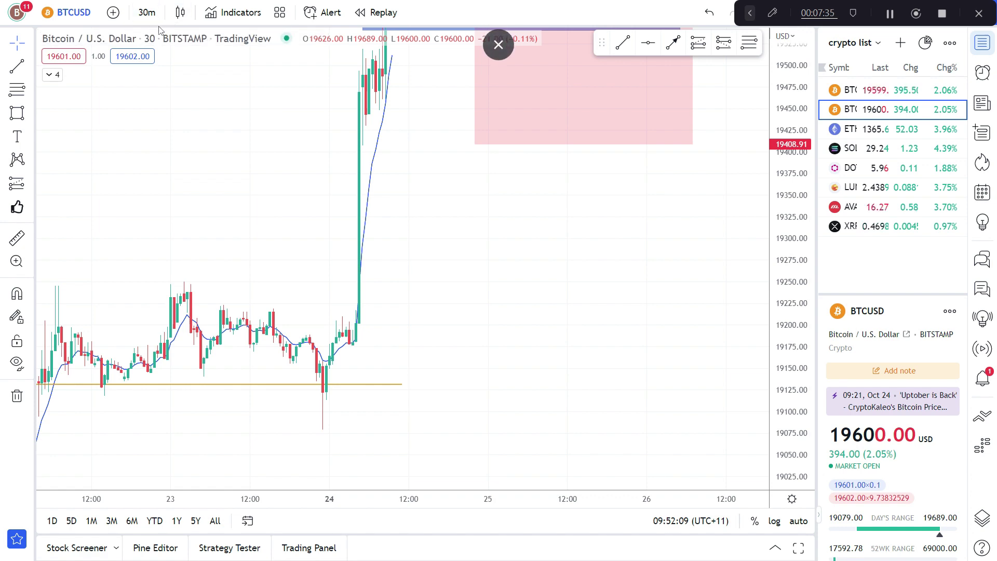
left_click(147, 12)
left_click(216, 253)
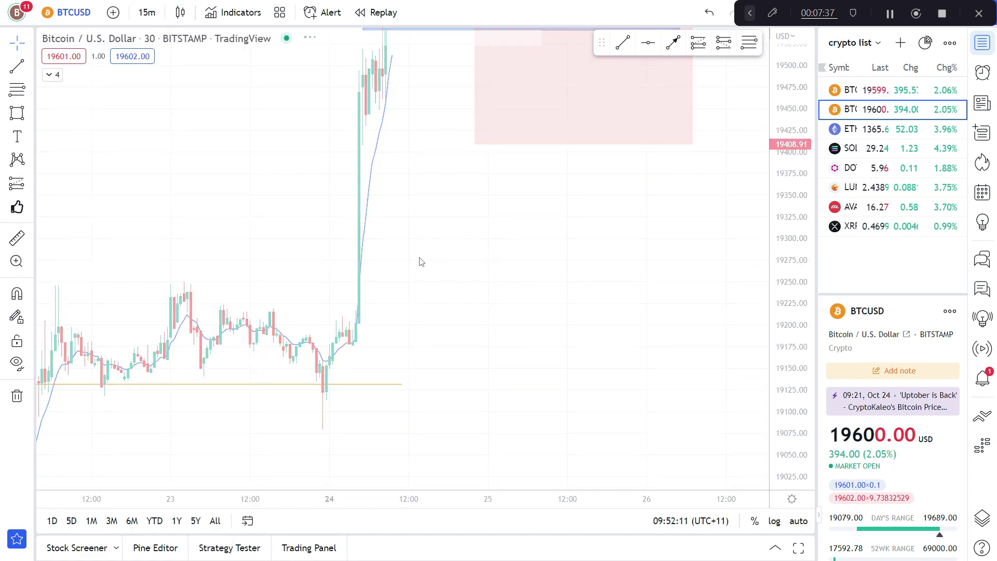
left_click_drag(434, 283, 600, 439)
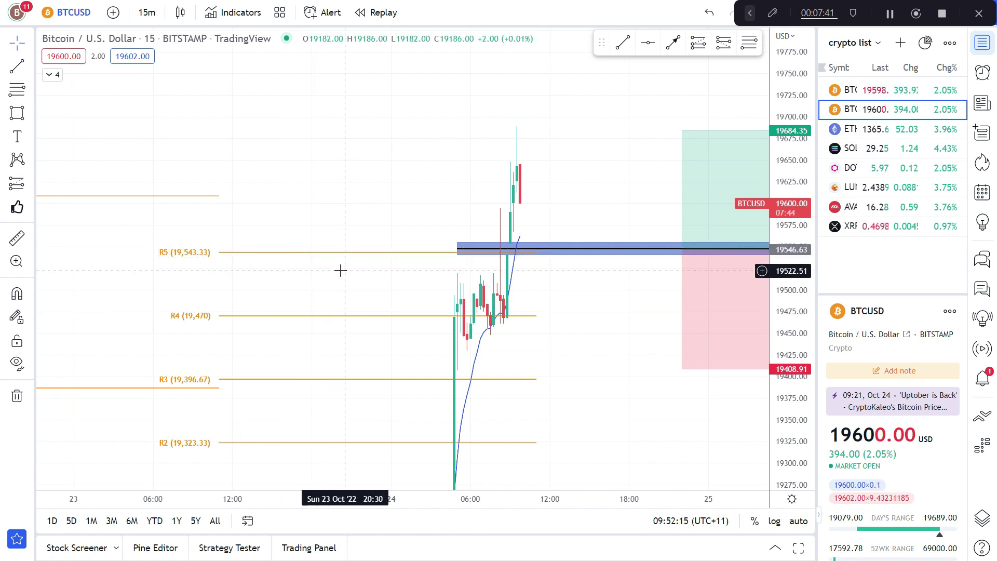
- Move the long position box onto the latest 15-minute candles
left_click_drag(341, 270, 342, 400)
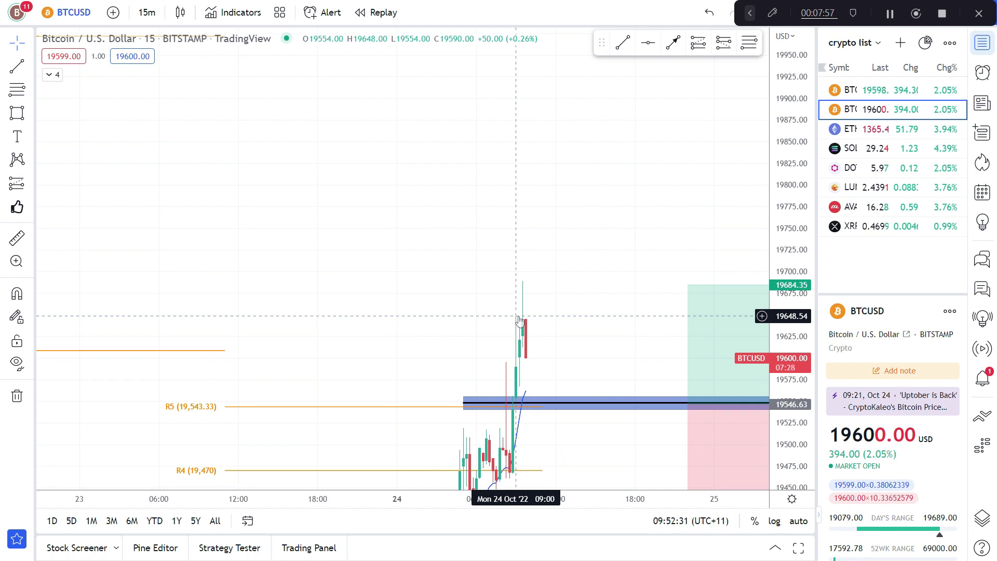
left_click(554, 405)
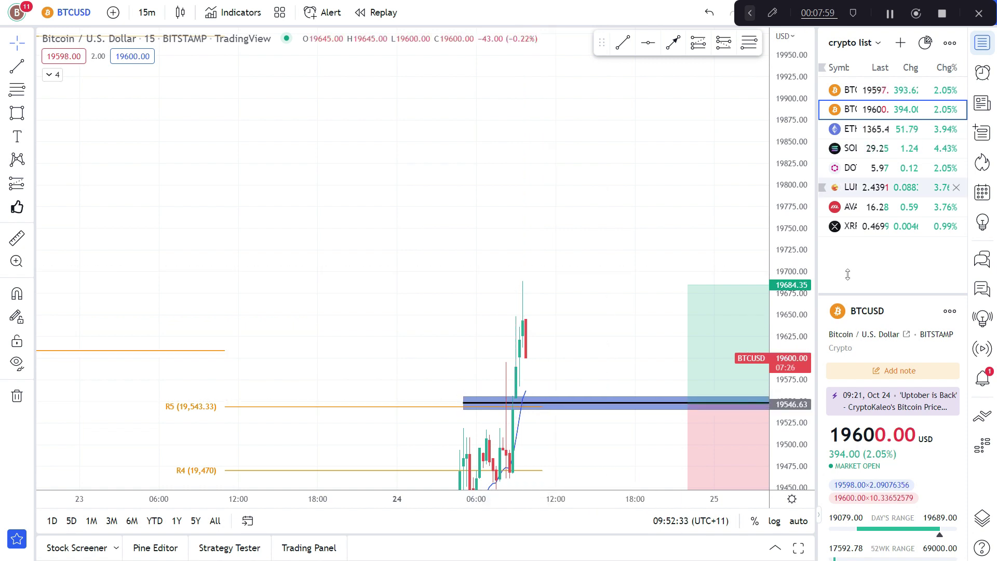
mouse_move(707, 463)
left_mouse_down()
mouse_move(545, 413)
mouse_move(544, 441)
left_mouse_up()
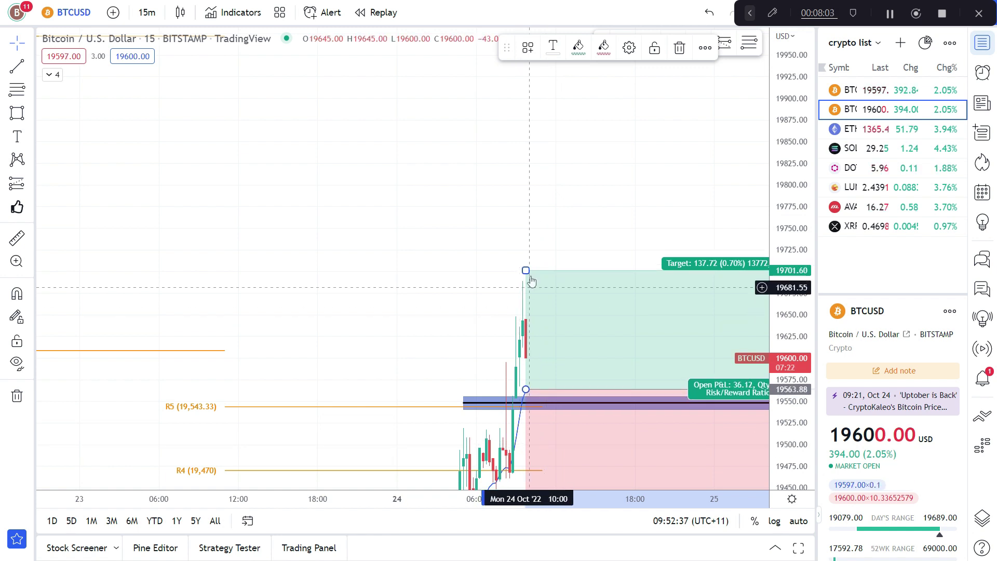
left_click_drag(401, 356, 346, 121)
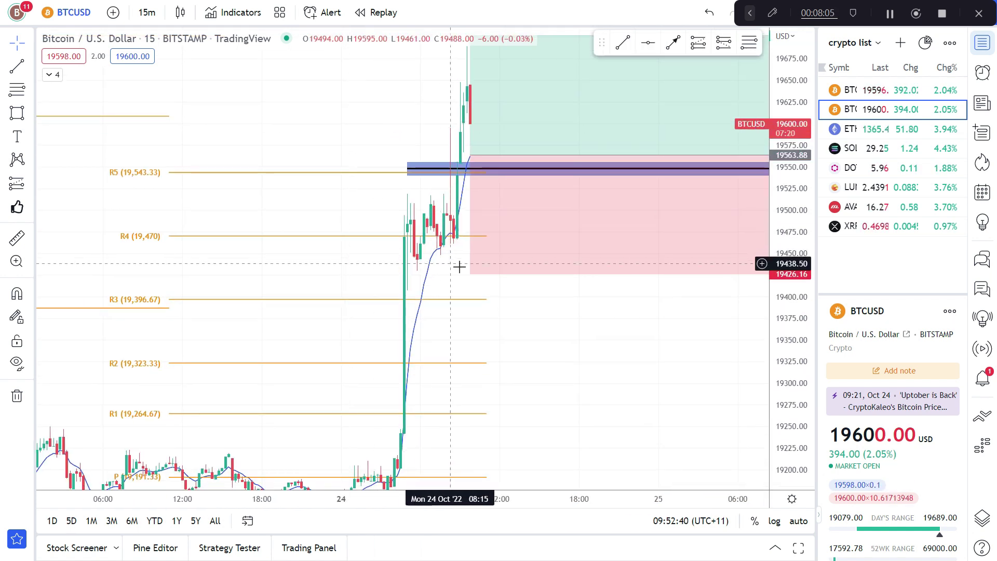
- Set the long stop at 19,500.76 and target at 19,757.32, about 3.06 R:R
mouse_move(470, 275)
left_mouse_down()
mouse_move(474, 191)
mouse_move(470, 209)
left_mouse_up()
left_click_drag(391, 76, 334, 339)
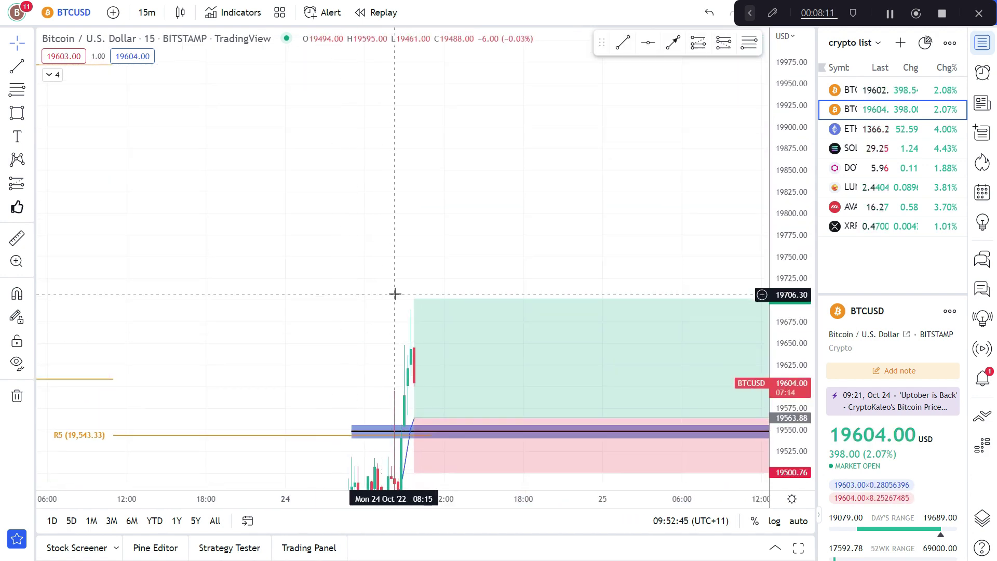
left_click_drag(414, 298, 414, 251)
left_click_drag(318, 324, 341, 229)
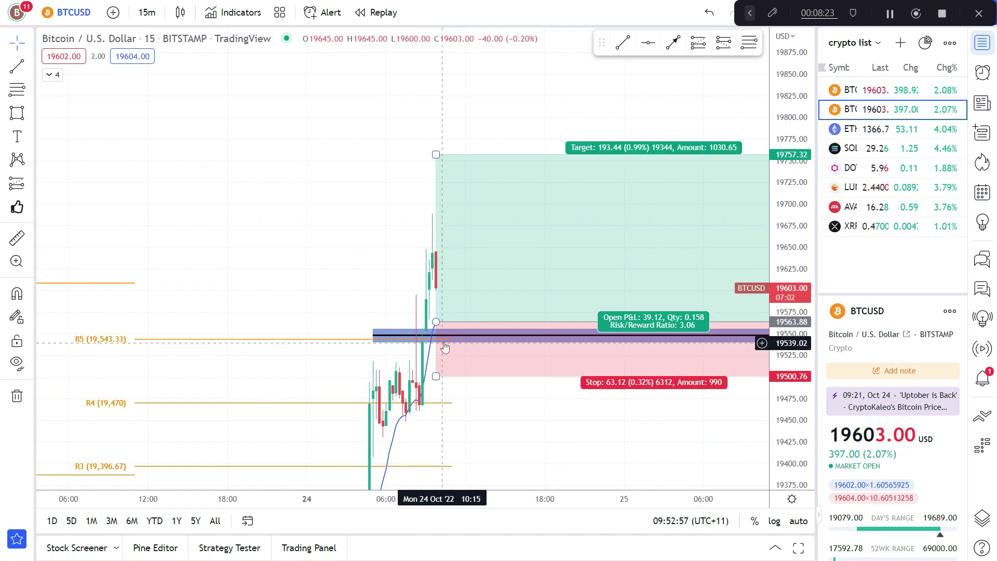
left_click(431, 332)
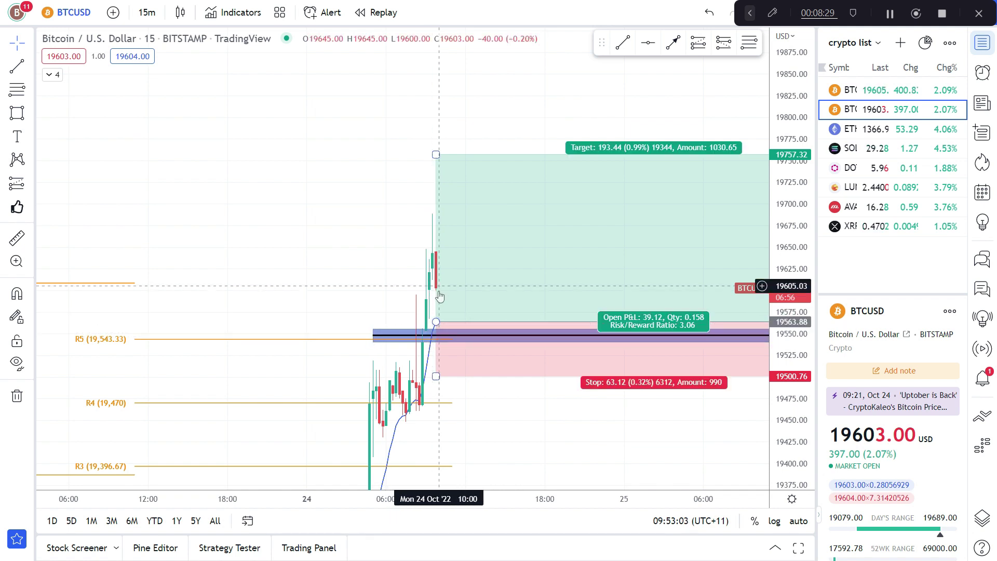
- Delete the blue supply-zone band, undoing an accidental deletion of the long position
left_click(427, 340)
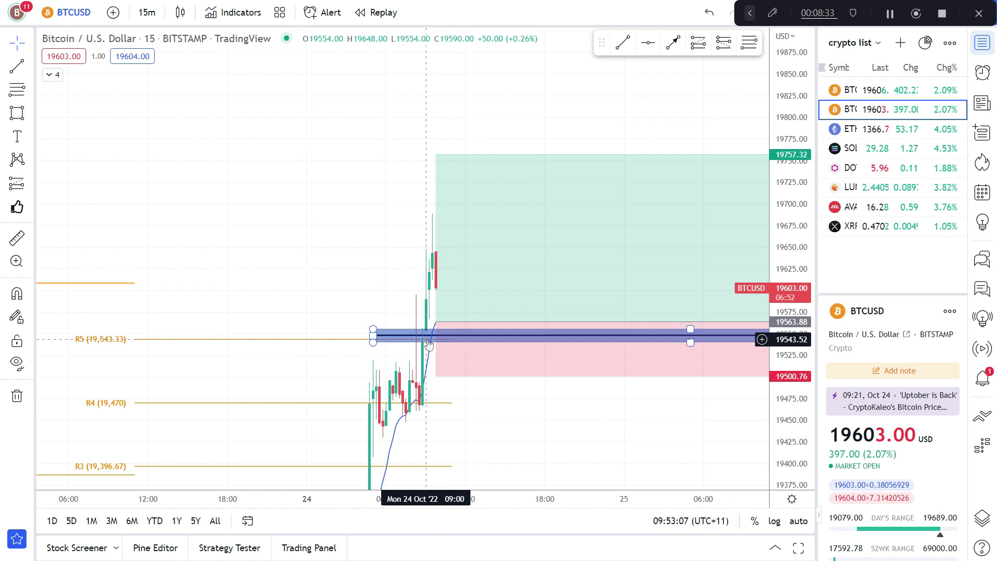
left_click_drag(314, 298, 110, 242)
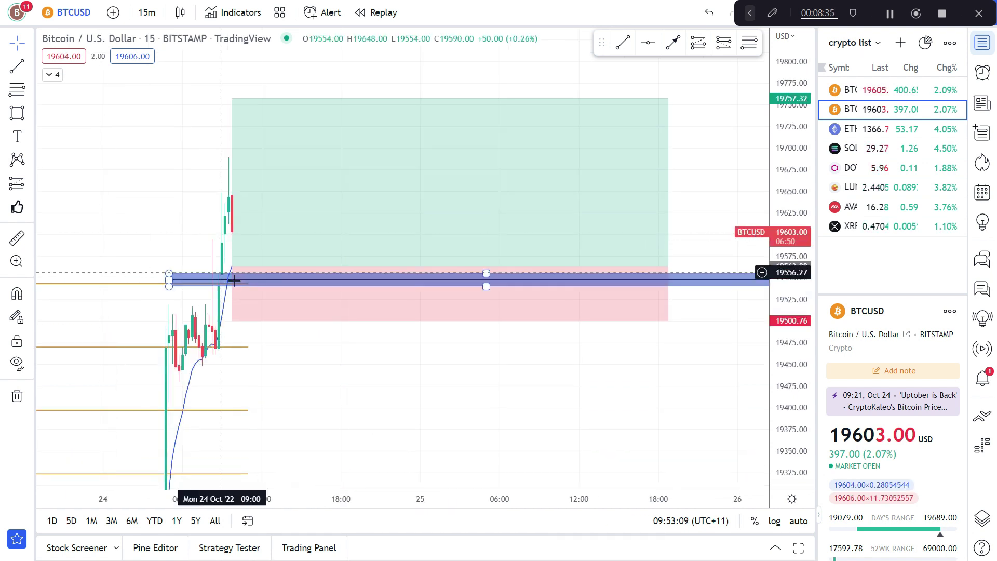
left_click(236, 284)
left_click(235, 283)
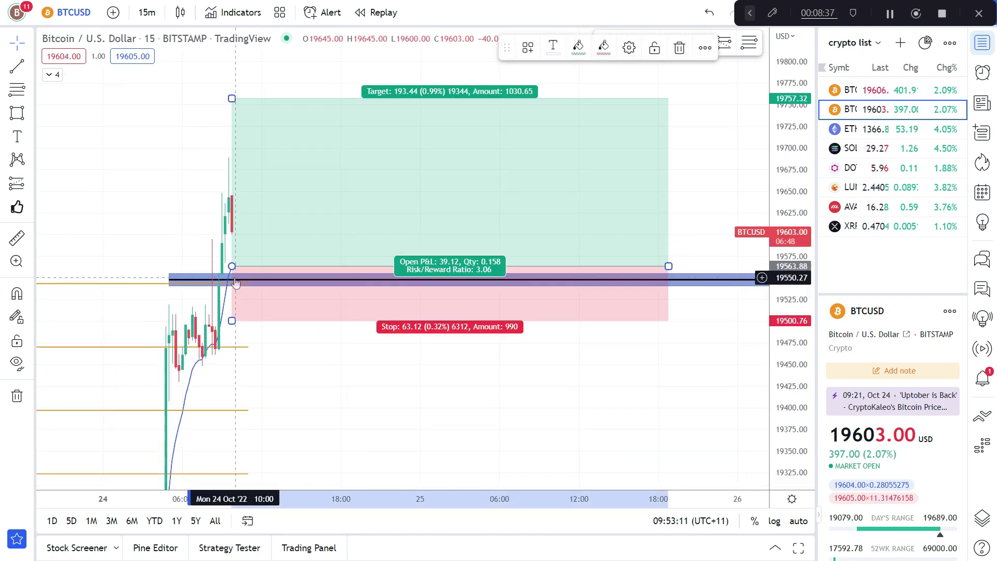
key("Delete")
key("ctrl+z")
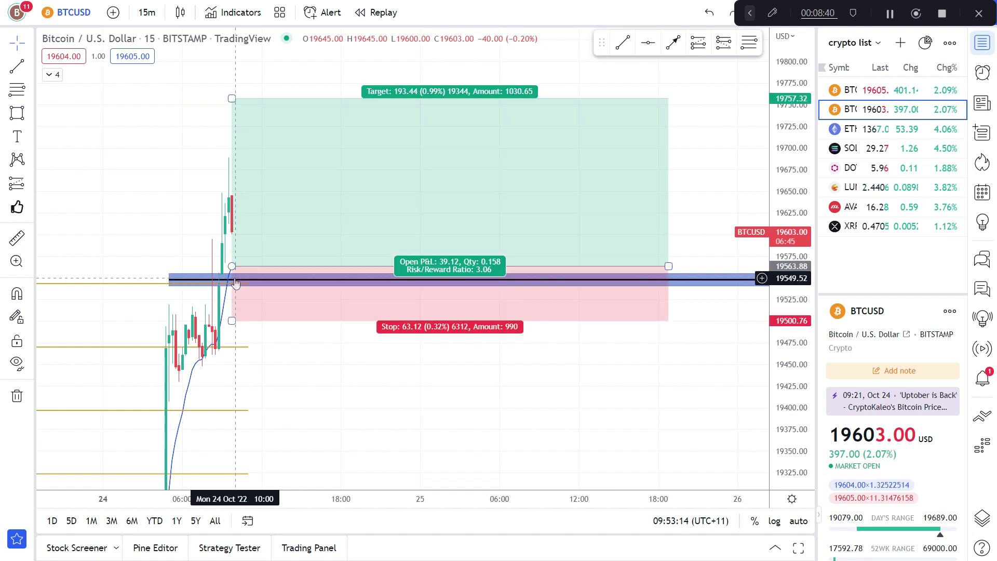
left_click(209, 281)
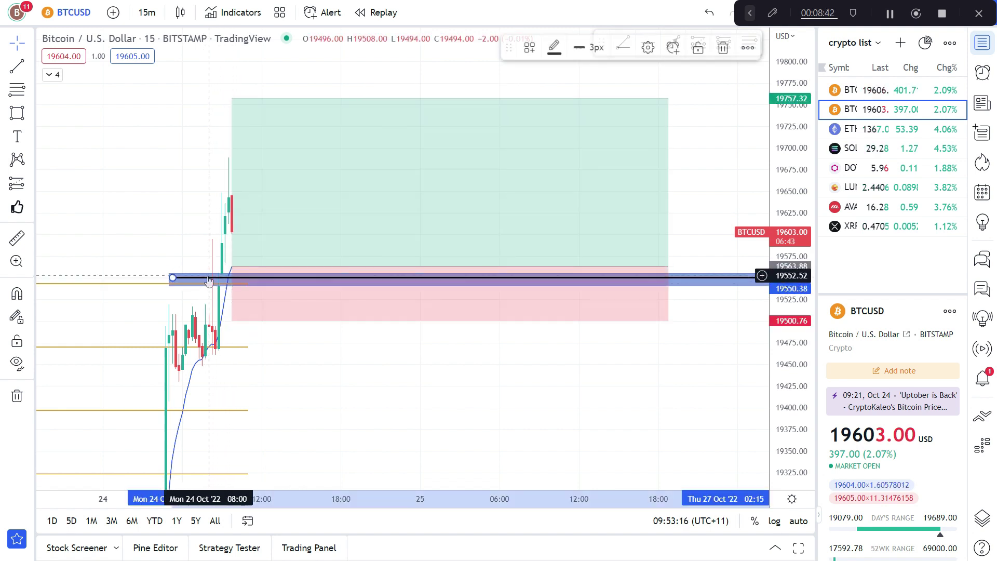
key("Delete")
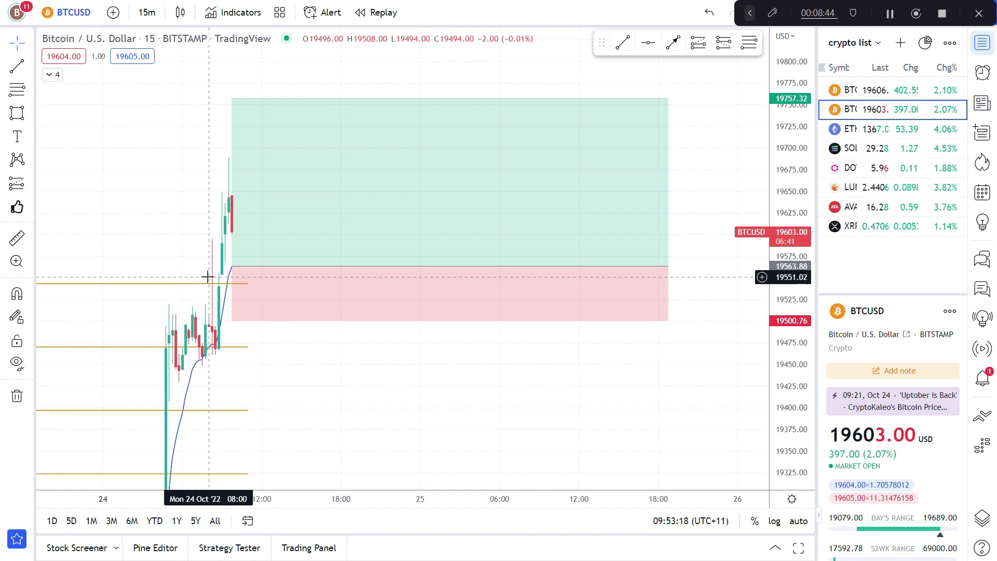
- Lower the long entry to 19,553.27 and stop to 19,494.76 for about 3.49 R:R
left_click(239, 281)
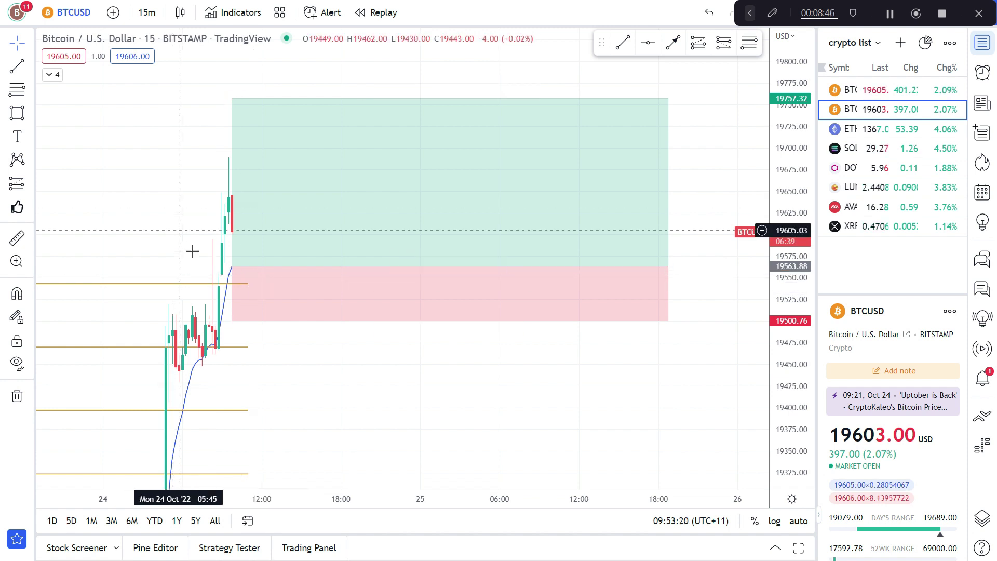
left_click_drag(232, 266, 229, 275)
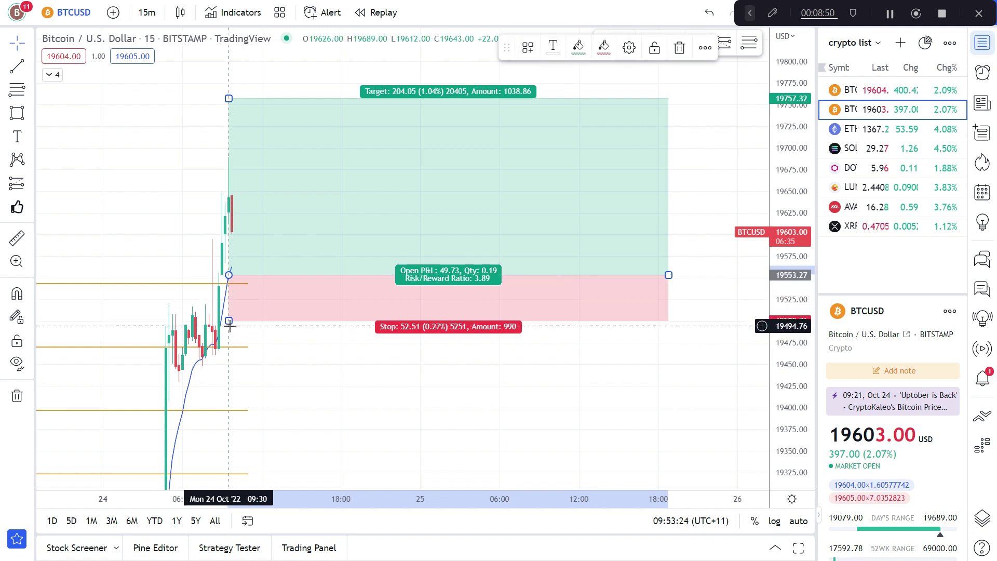
left_click_drag(229, 321, 230, 325)
left_click_drag(364, 388, 373, 391)
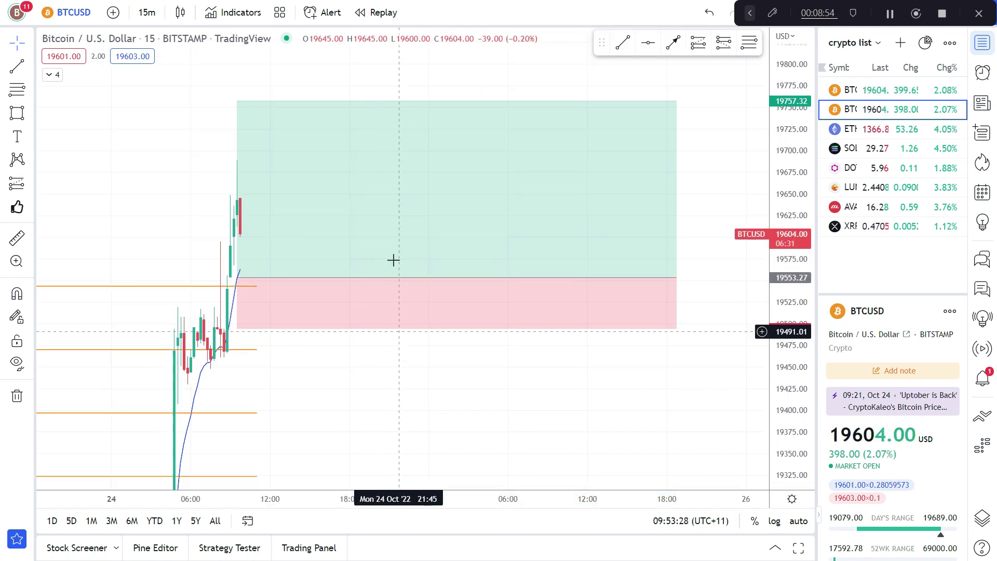
left_click(393, 260)
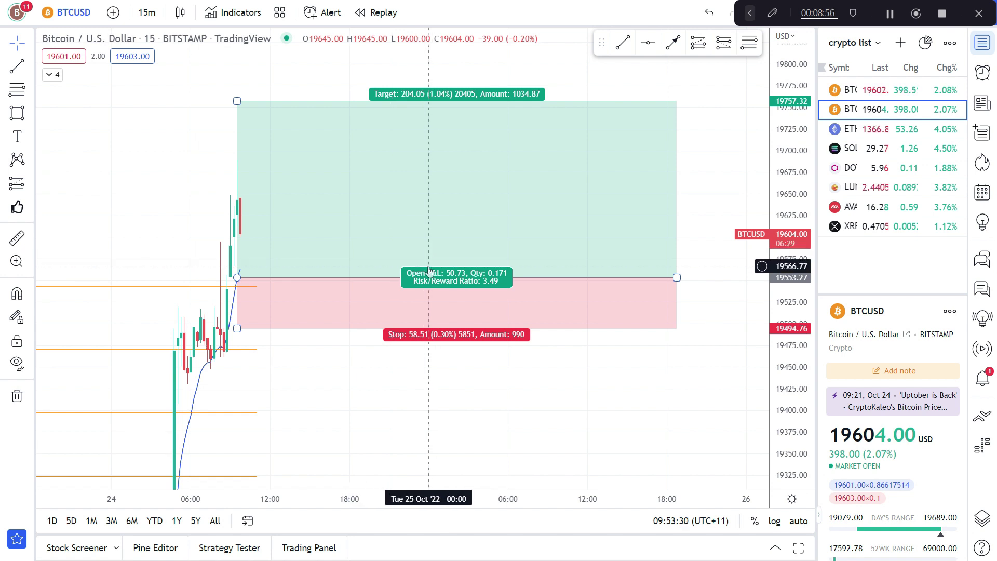